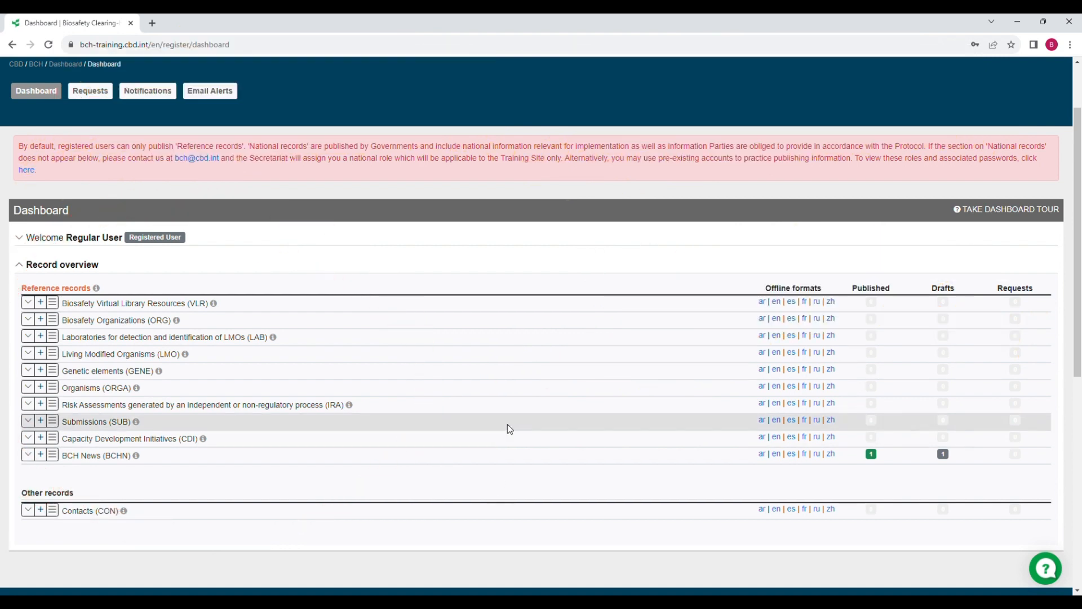
Expand the dashboard's welcome section to view the account profile and role details, and collapse it again.
scroll(512, 398, "up", 3)
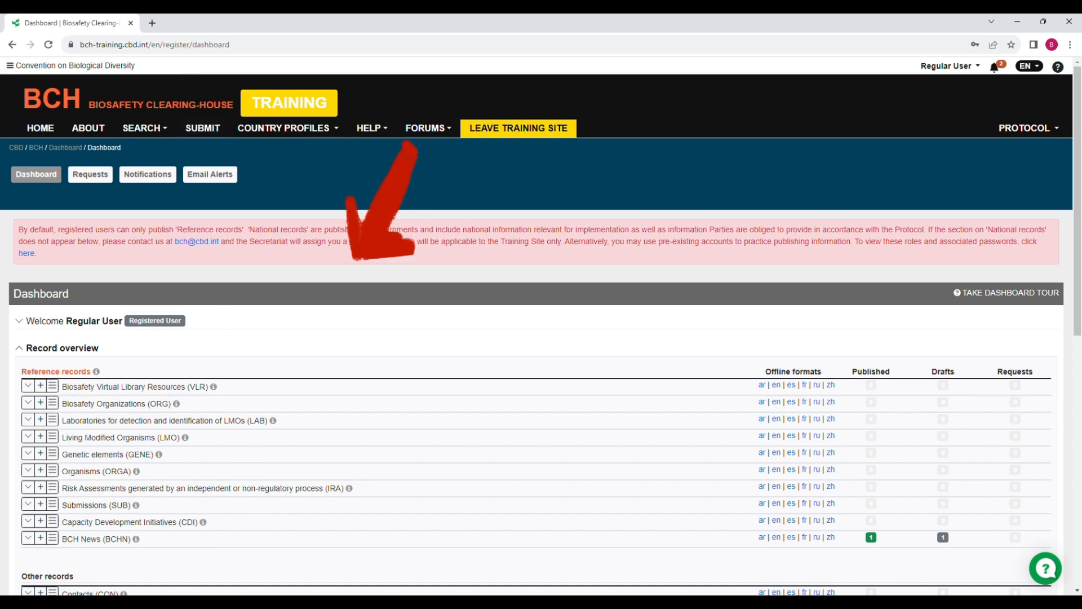
left_click(22, 322)
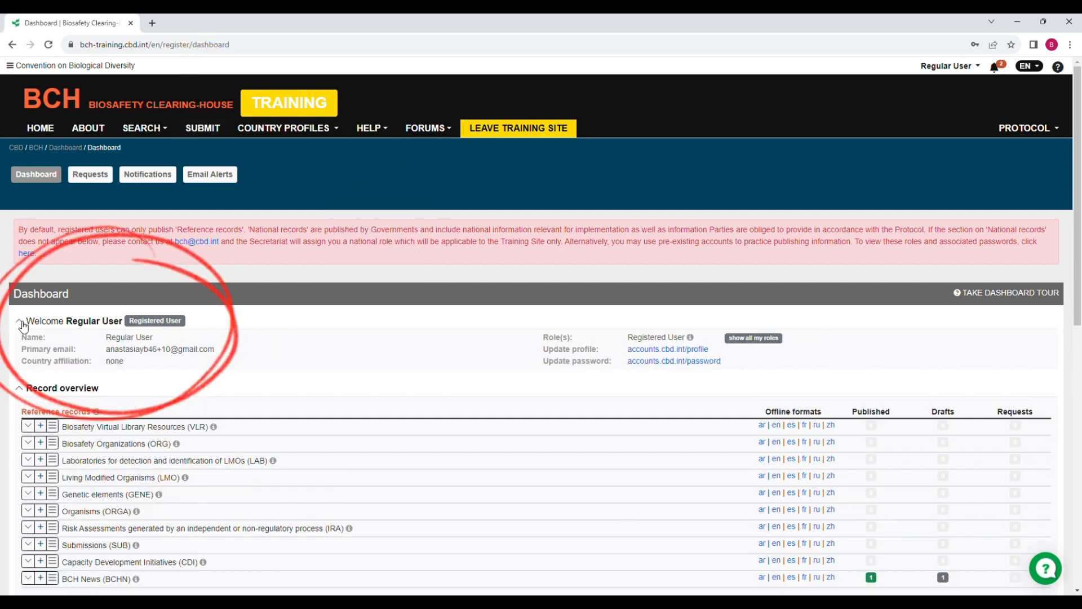
left_click(21, 322)
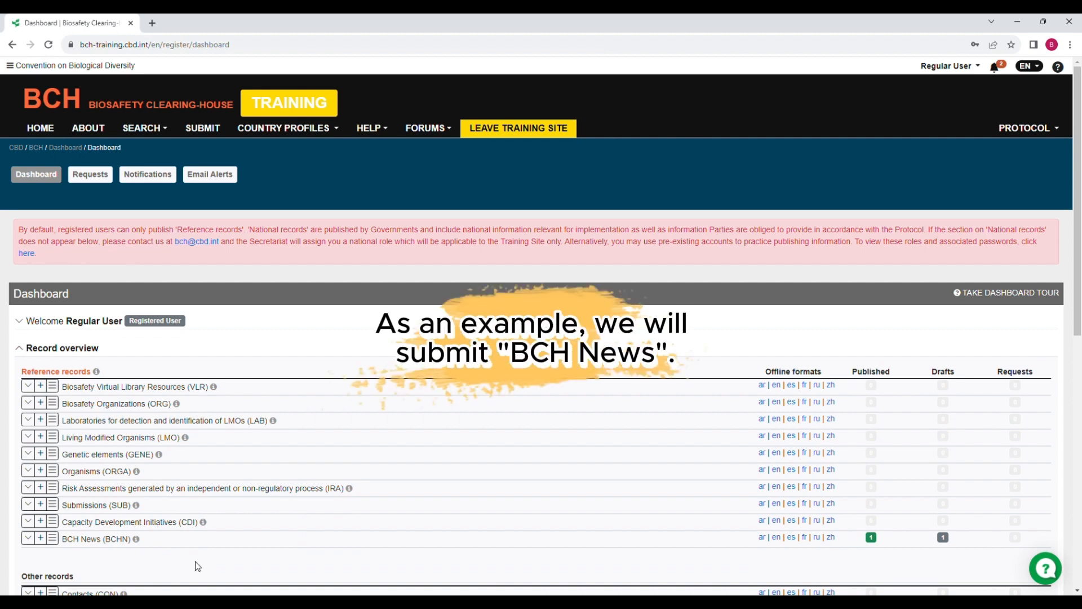
Open the list of BCH News (BCHN) records and start adding a new record from it.
scroll(117, 575, "down", 2)
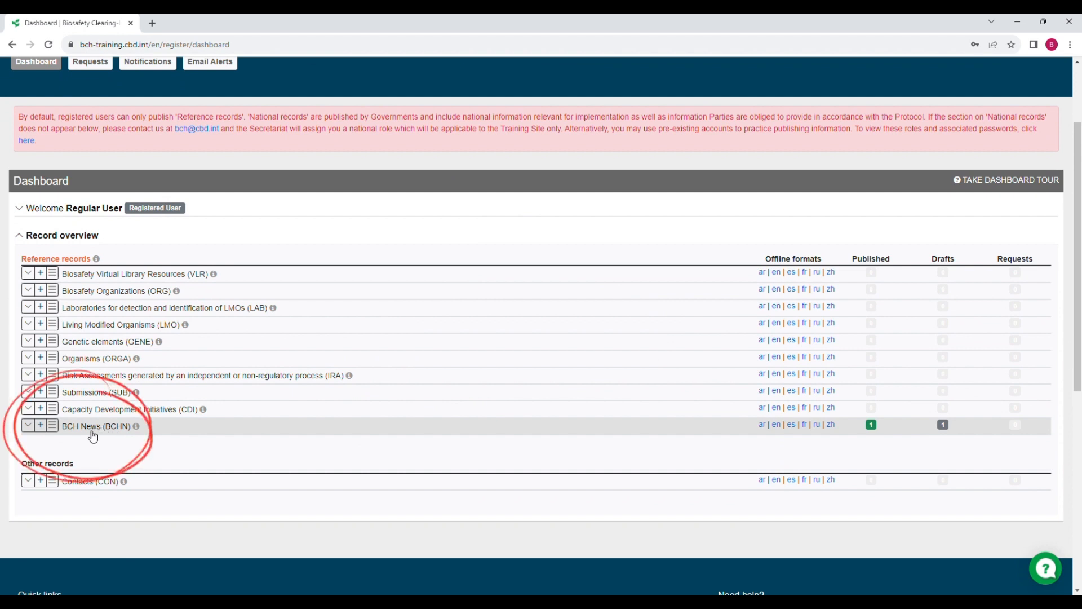
left_click(53, 425)
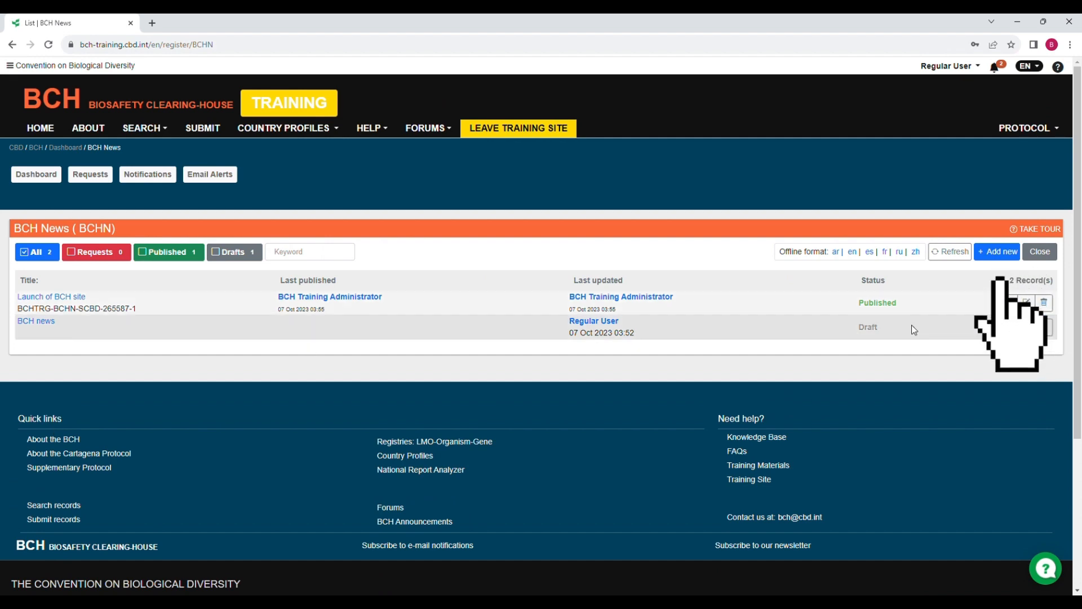
left_click(997, 251)
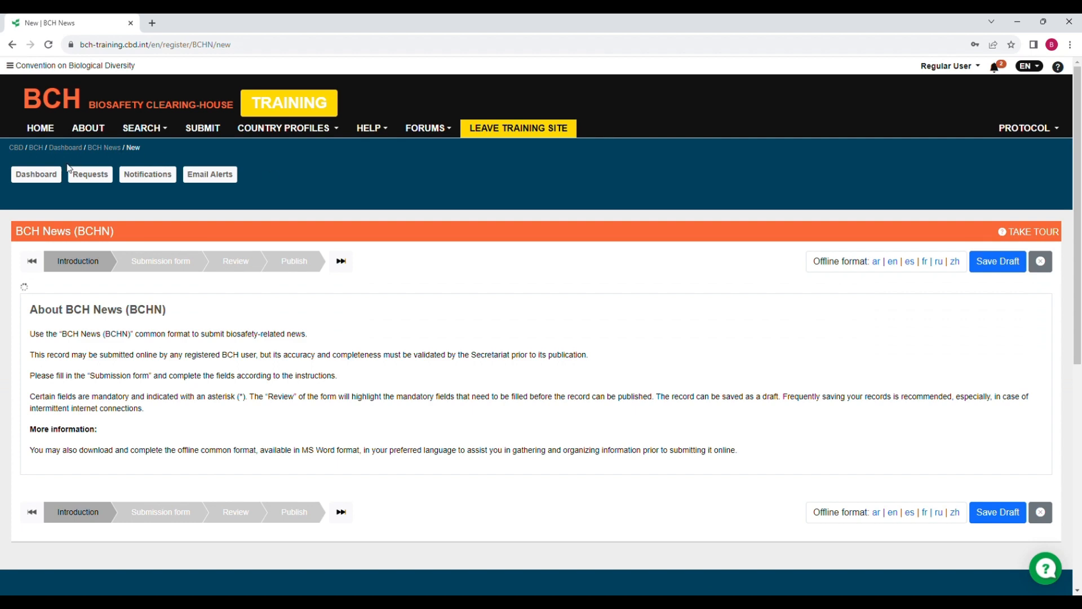
Add a new BCH News (BCHN) record directly from the dashboard's record overview and open its submission form.
left_click(47, 175)
scroll(47, 383, "down", 2)
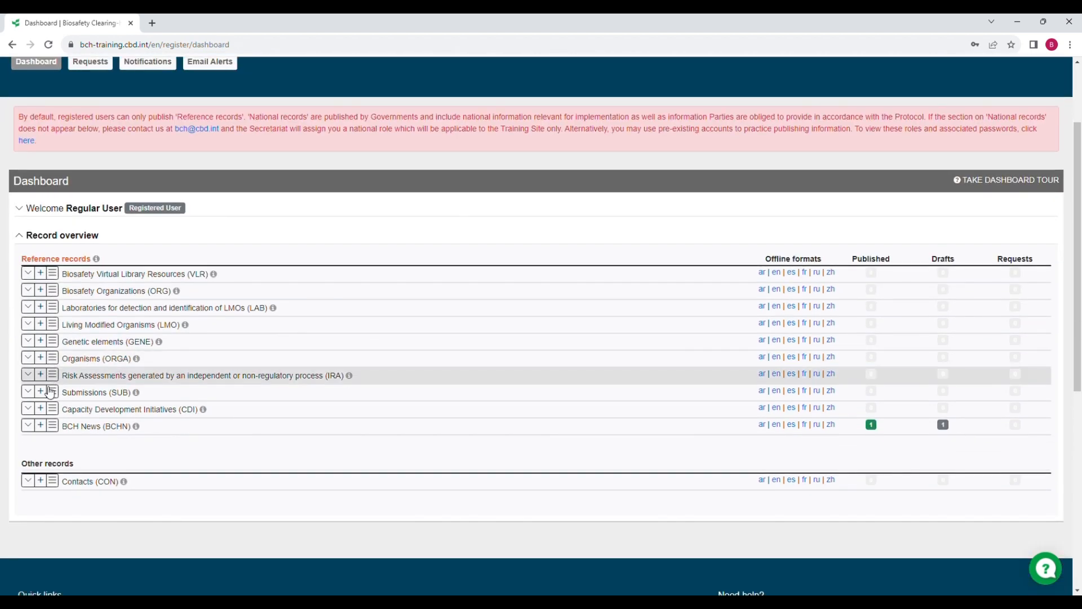
left_click(47, 431)
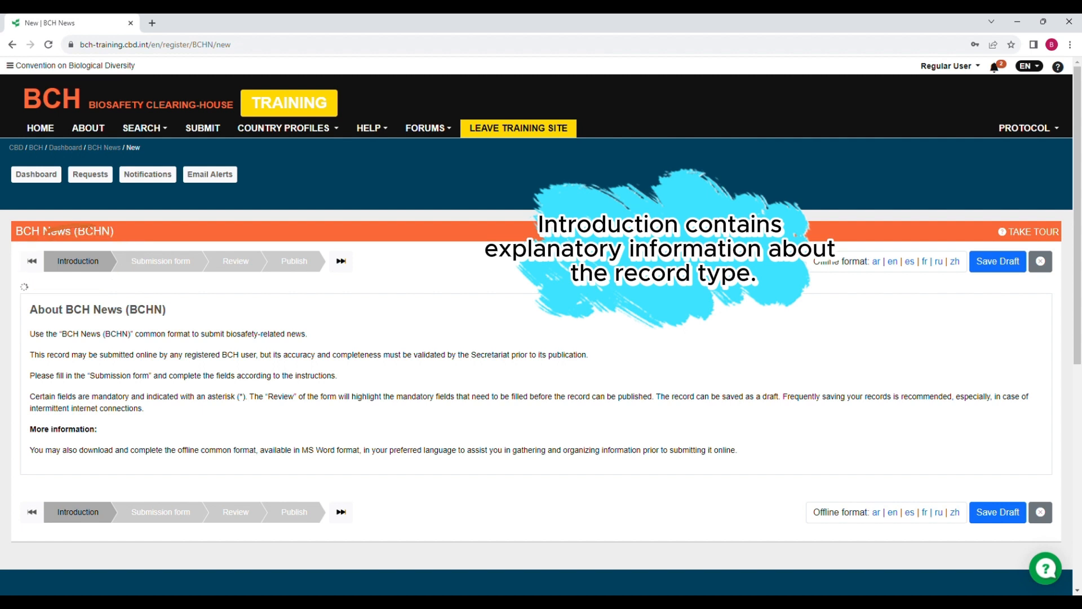
left_click(202, 268)
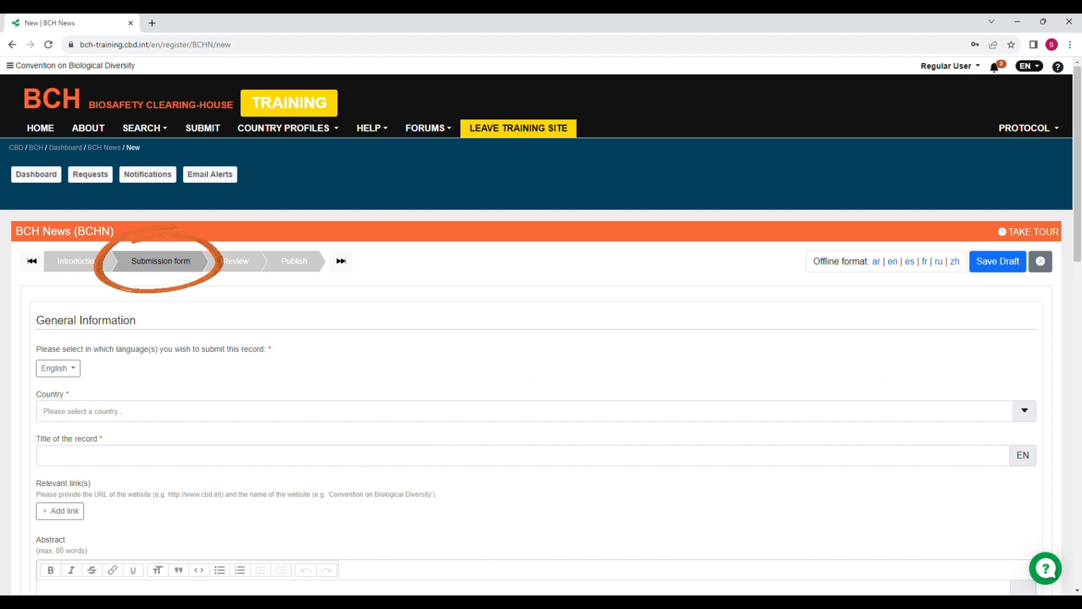
Take the guided tour on adding a new record, going through all its explanations, and close it.
left_click(1036, 232)
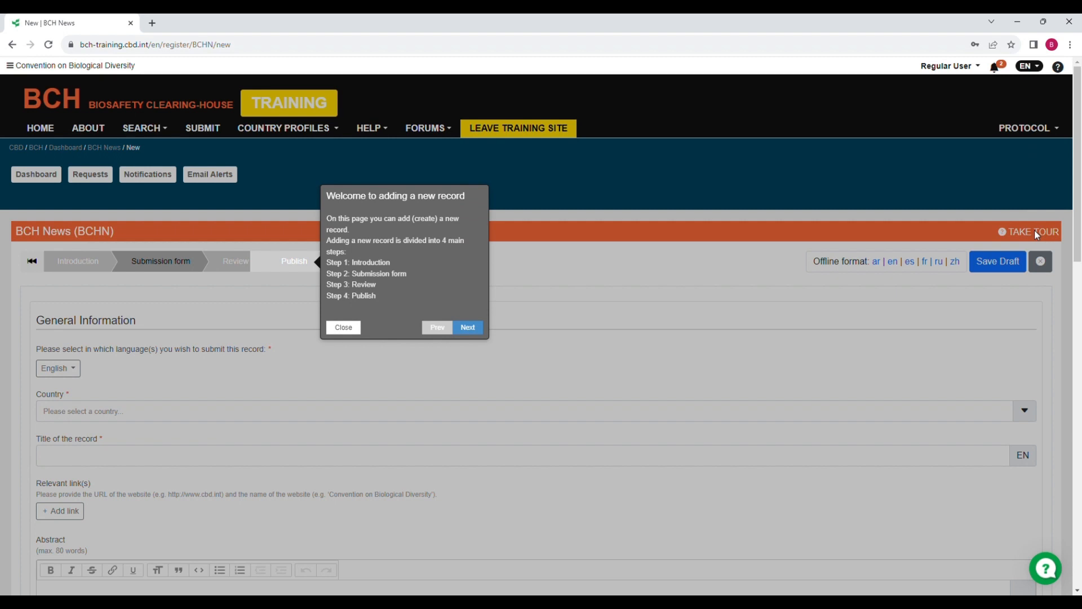
left_click(469, 329)
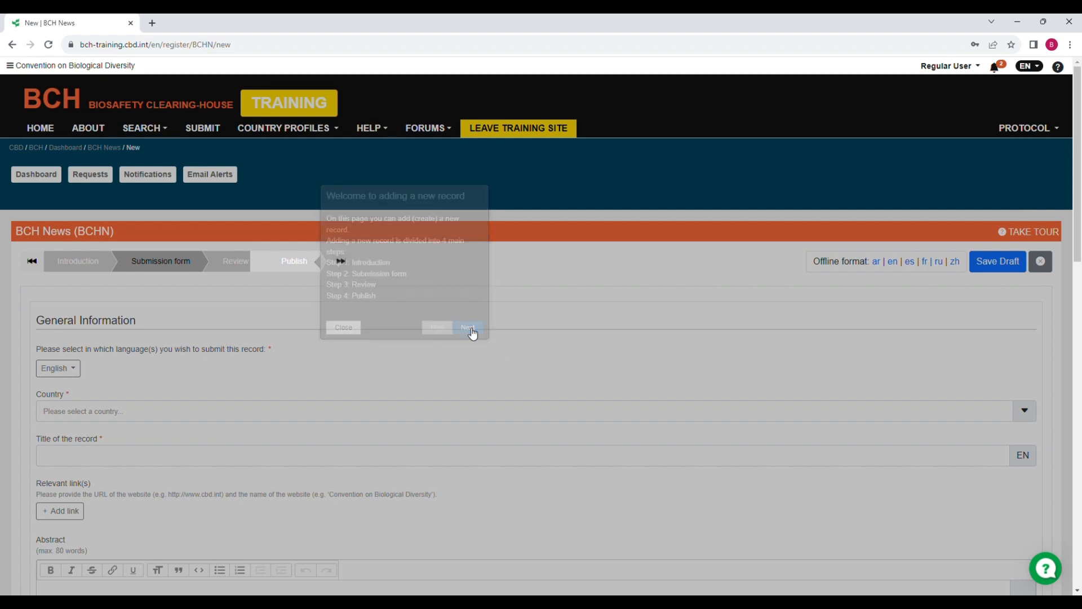
left_click(147, 228)
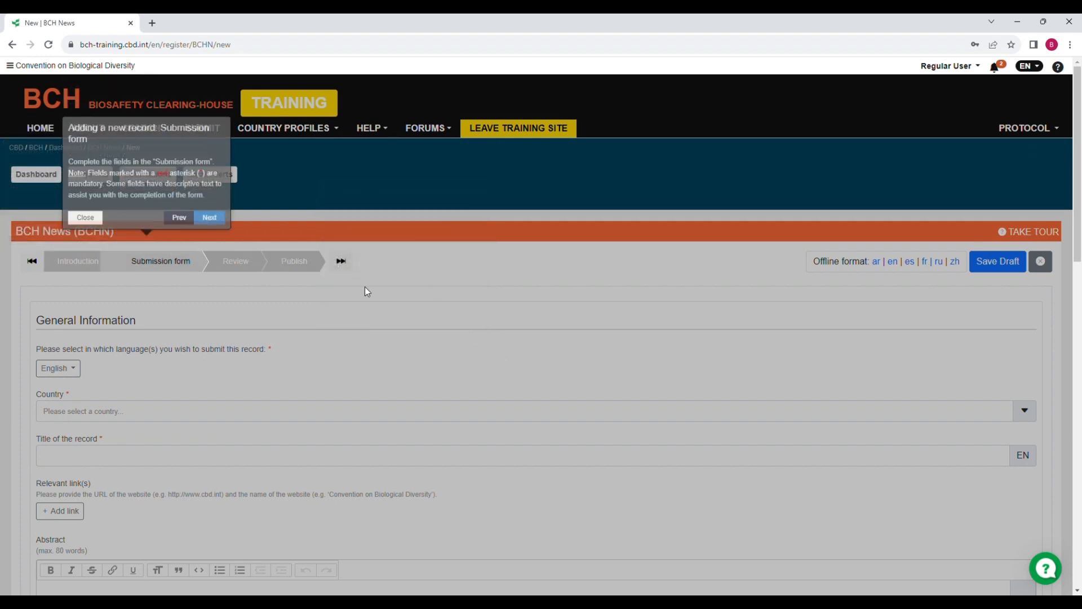
left_click(210, 230)
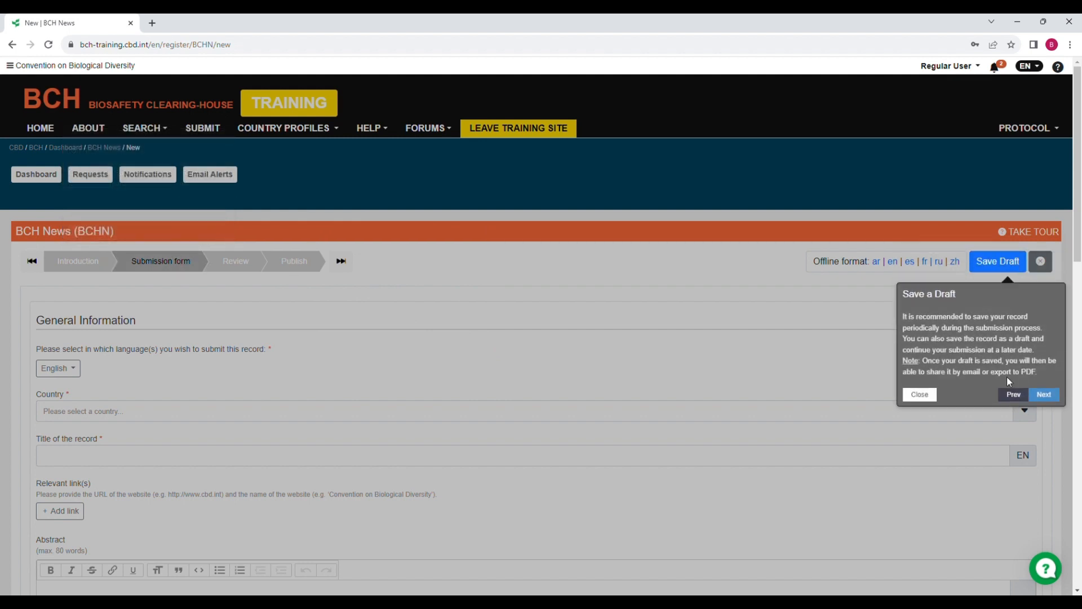
left_click(1043, 394)
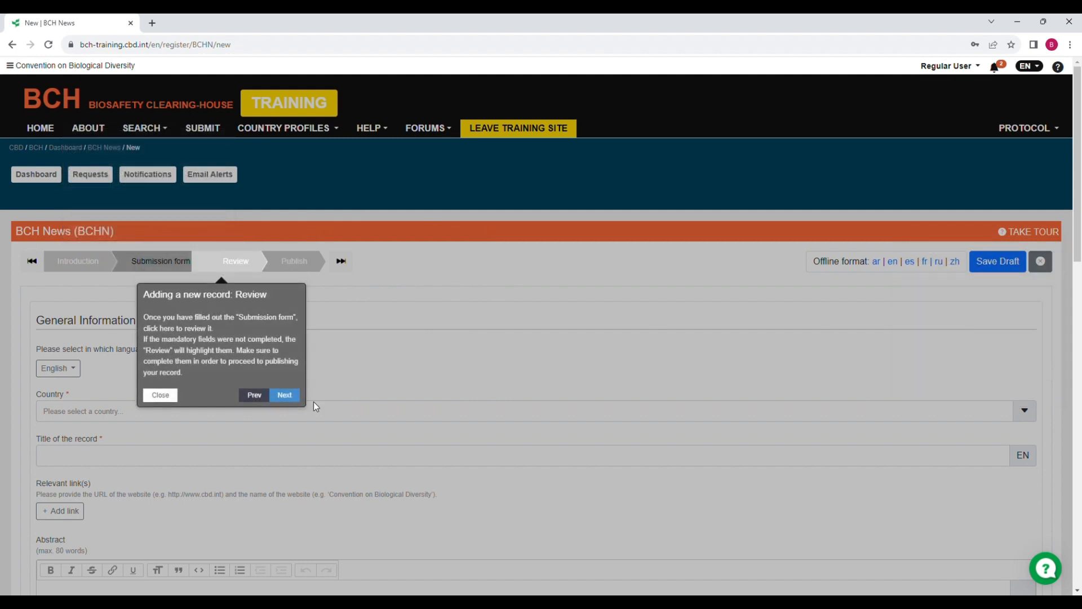
left_click(285, 397)
left_click(343, 229)
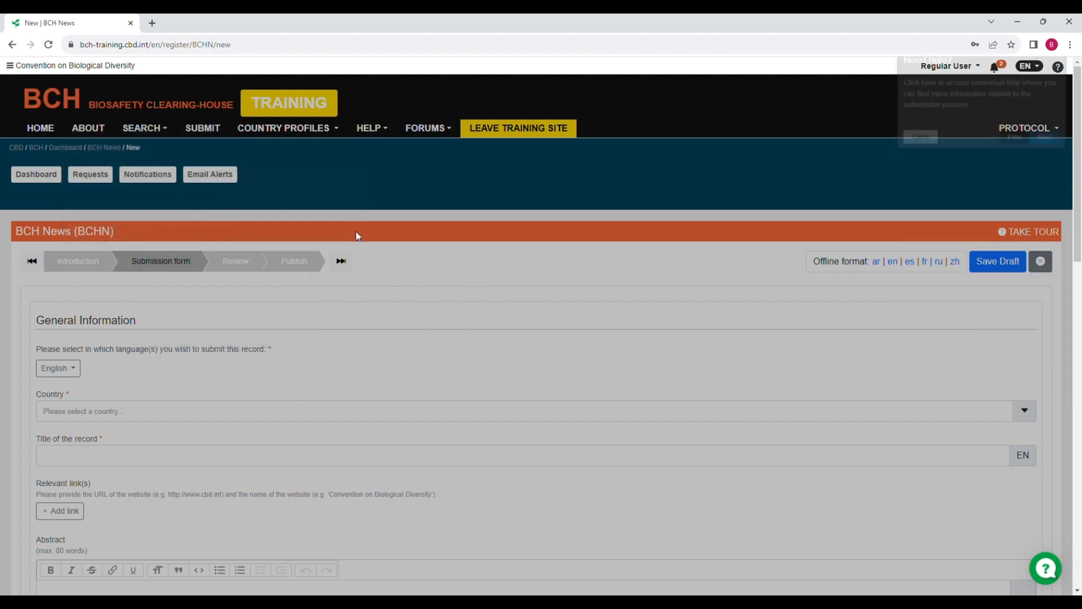
left_click(923, 175)
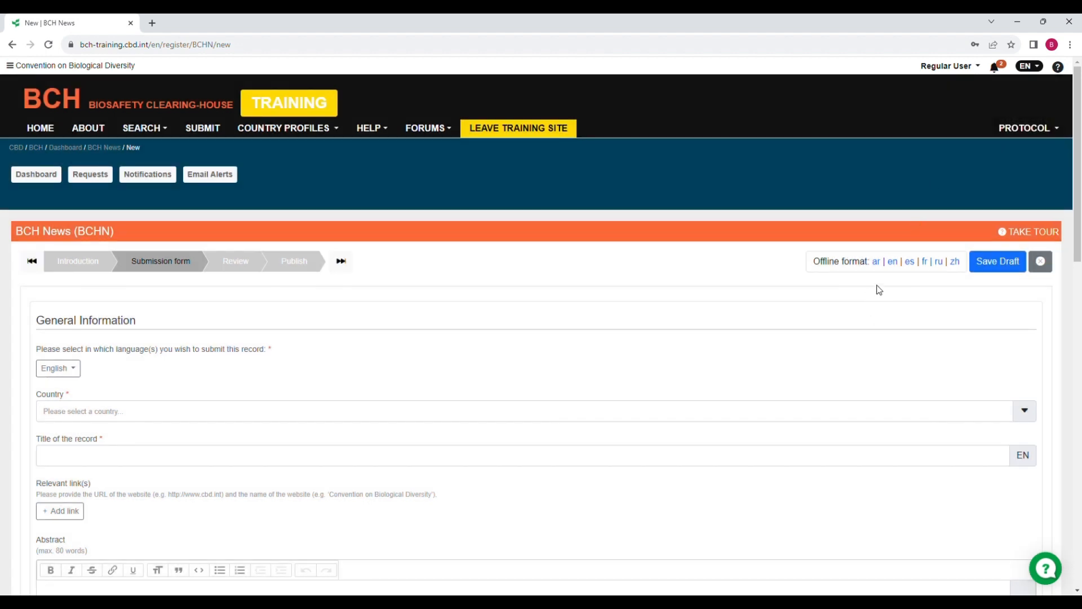
Look through the whole submission form and examine which fields are marked as mandatory, such as language, country and title.
scroll(878, 320, "down", 15)
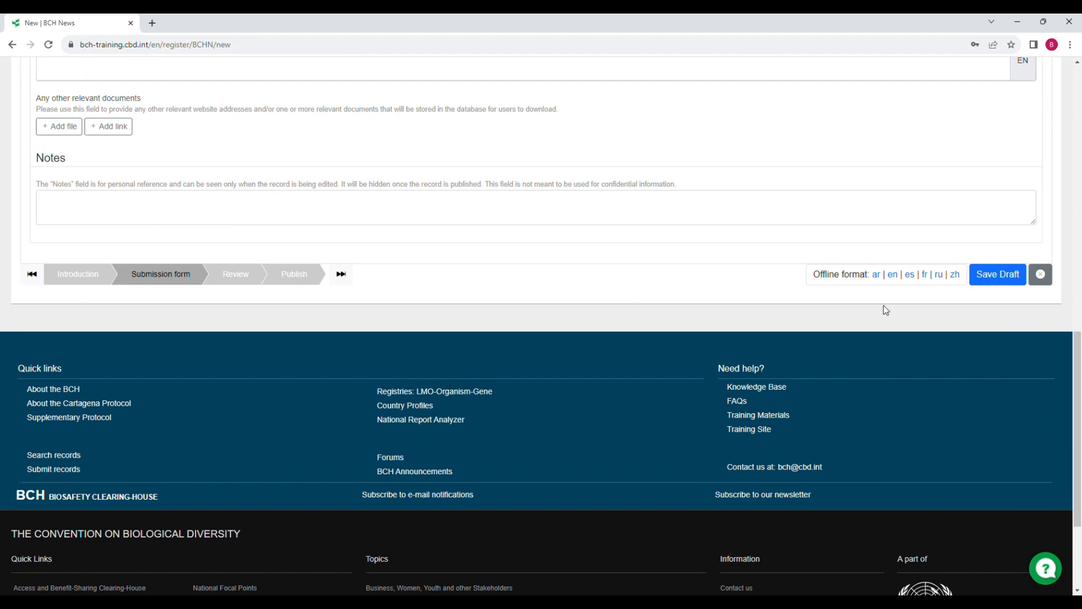
scroll(884, 306, "up", 15)
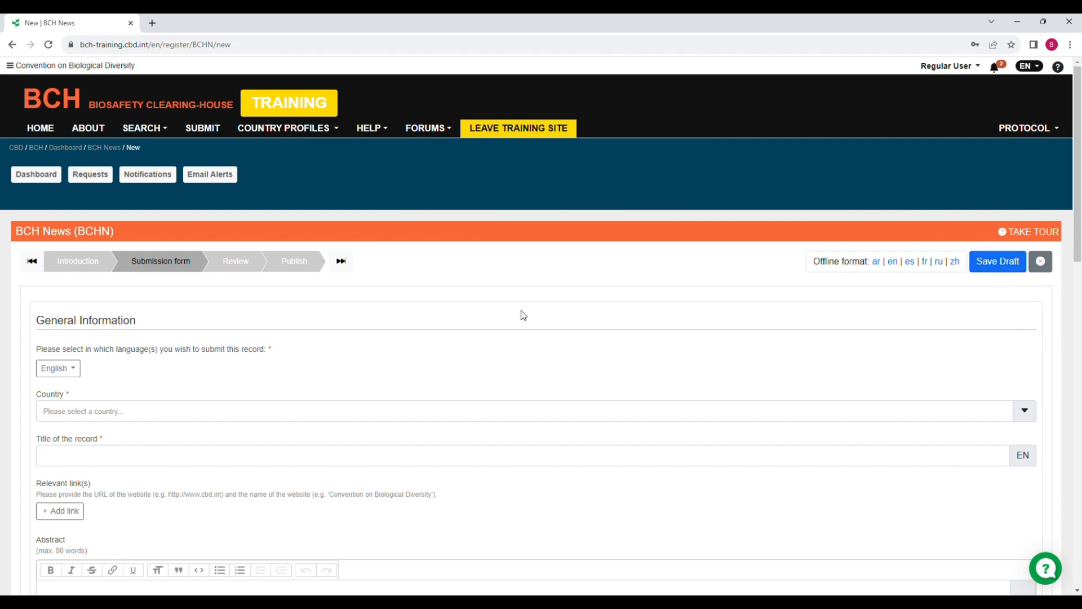
scroll(498, 325, "down", 5)
scroll(440, 401, "down", 4)
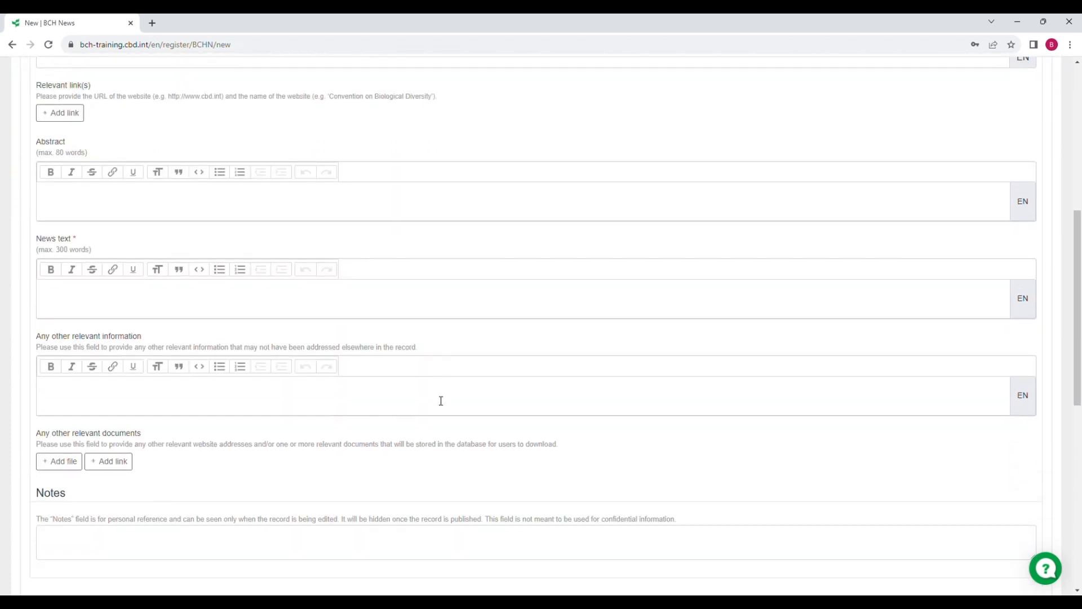
scroll(440, 401, "up", 10)
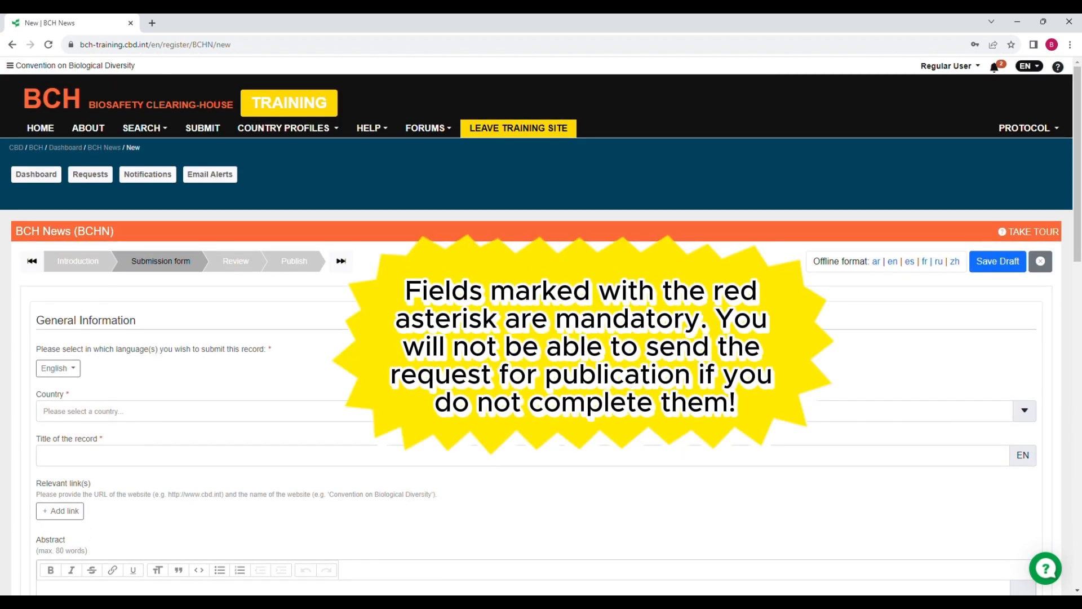
left_click_drag(33, 353, 272, 349)
left_click_drag(77, 398, 34, 400)
left_click_drag(109, 443, 38, 441)
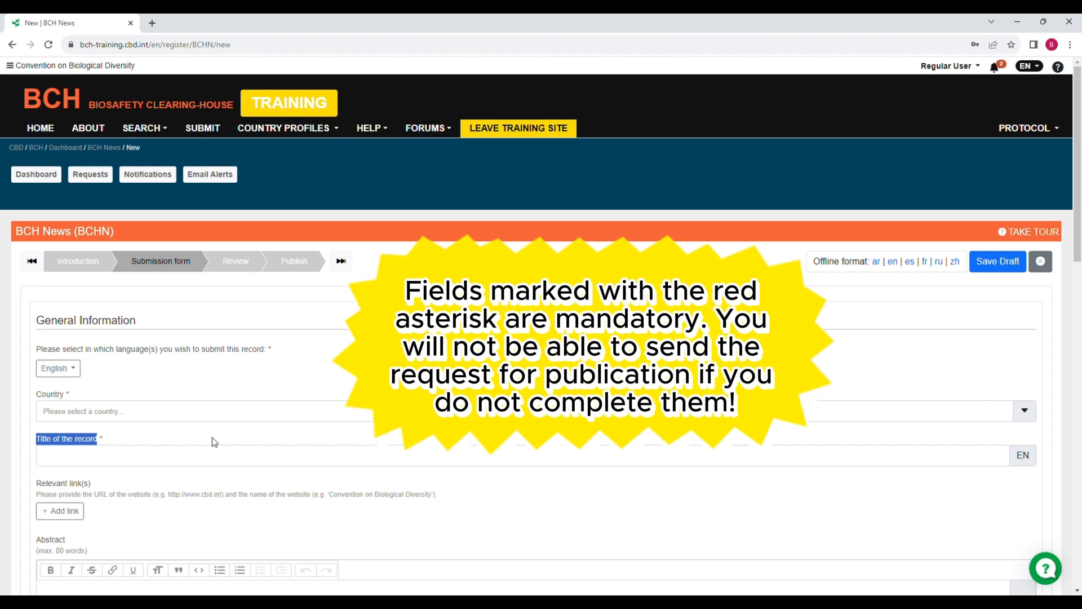
left_click(187, 467)
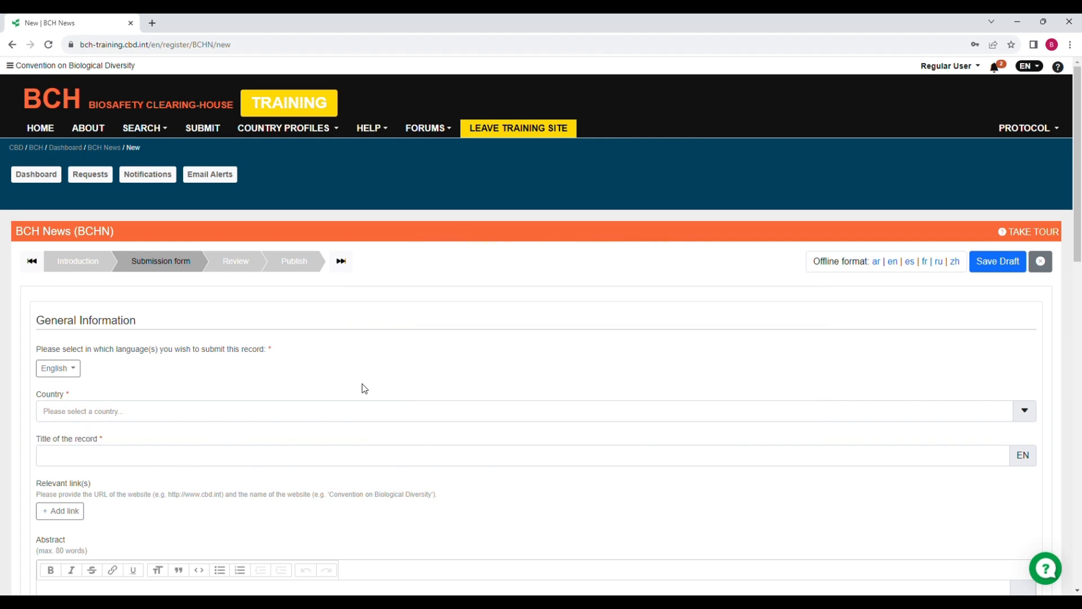
Read the guidance texts for the relevant links and any other relevant information fields.
scroll(364, 389, "down", 4)
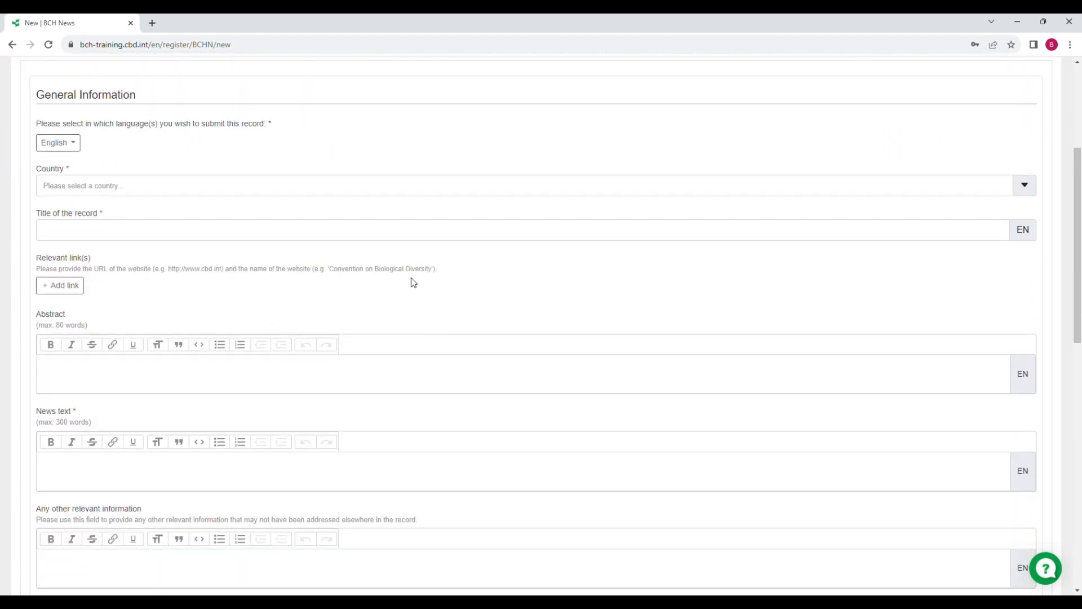
left_click_drag(438, 272, 43, 277)
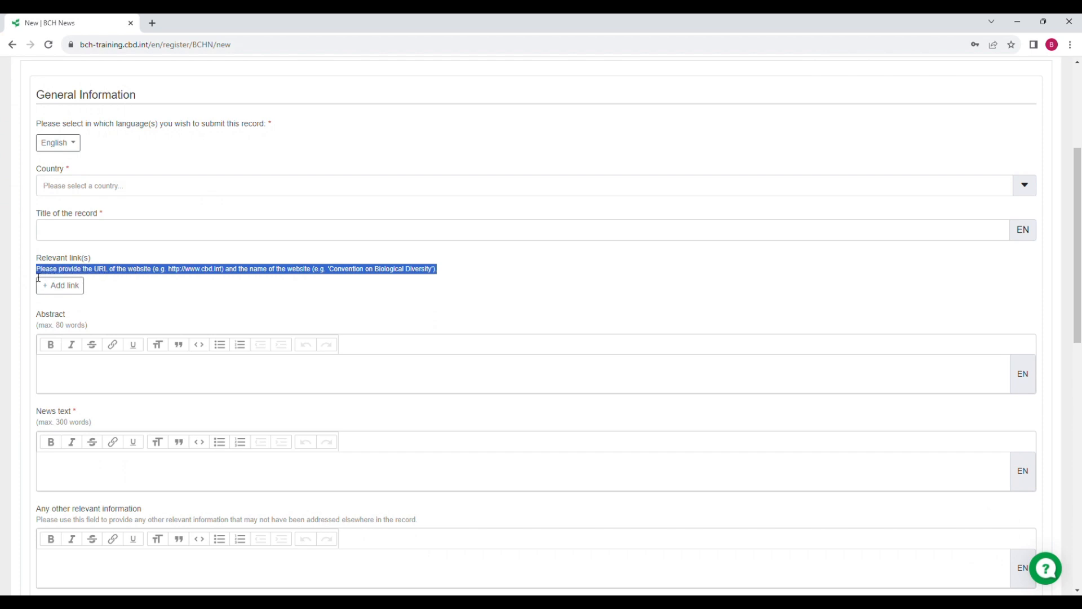
left_click(130, 398)
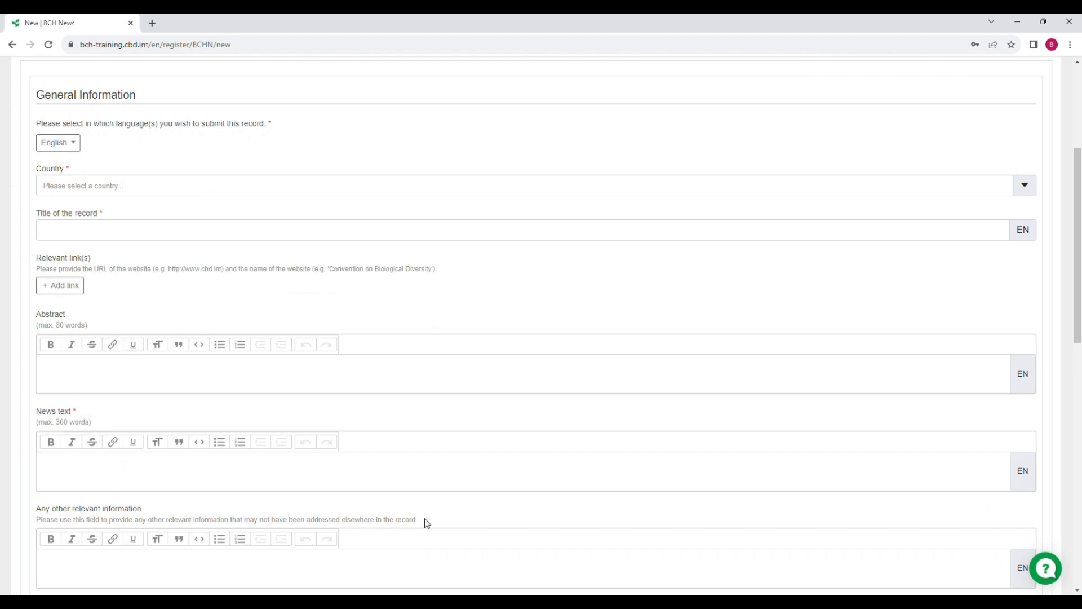
left_click_drag(425, 519, 35, 531)
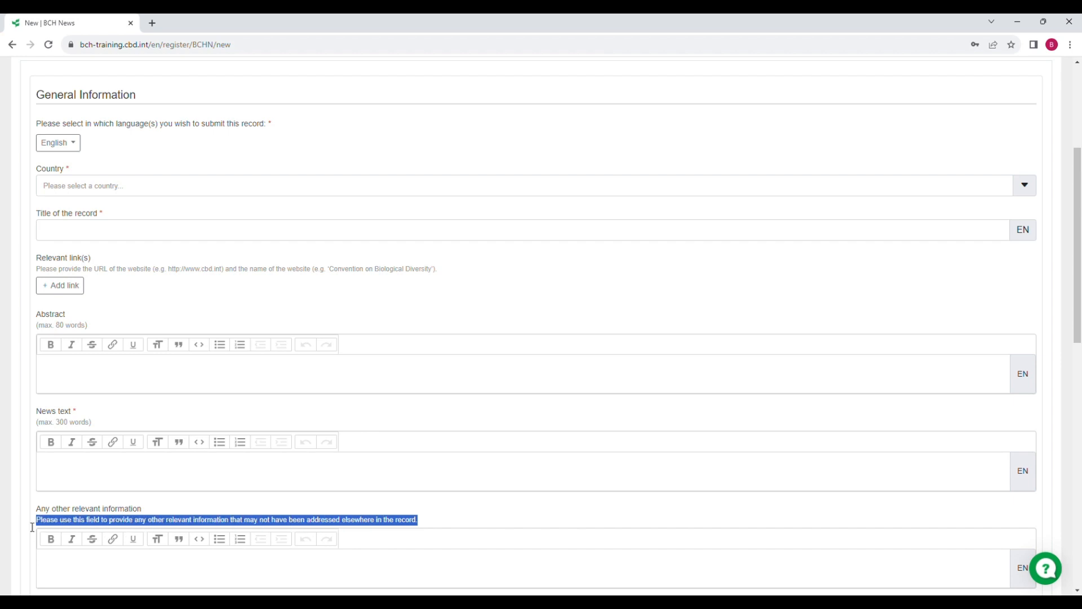
scroll(167, 316, "up", 2)
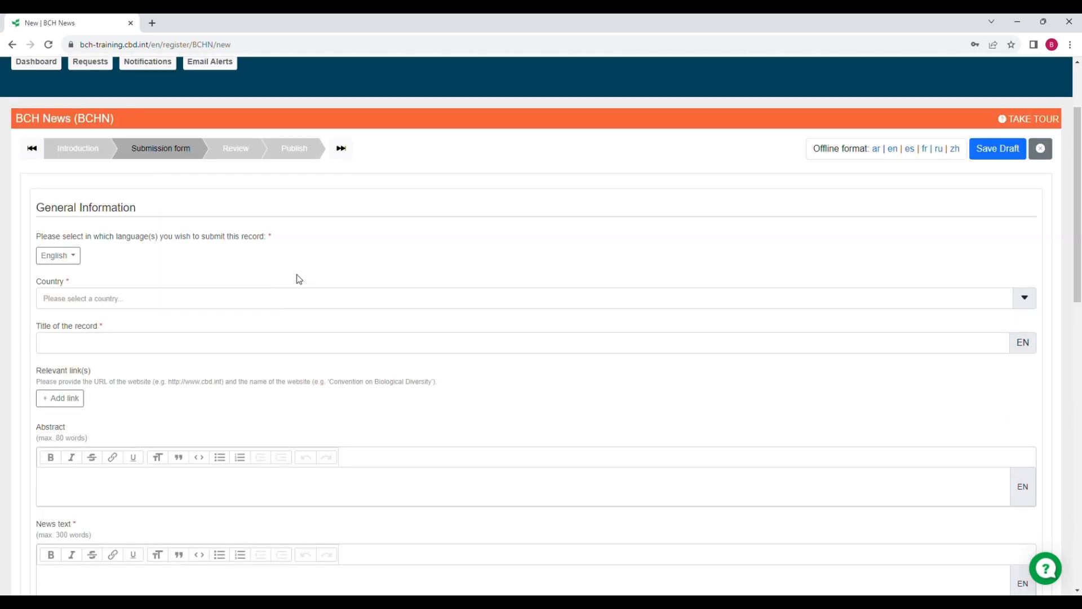
scroll(110, 256, "up", 2)
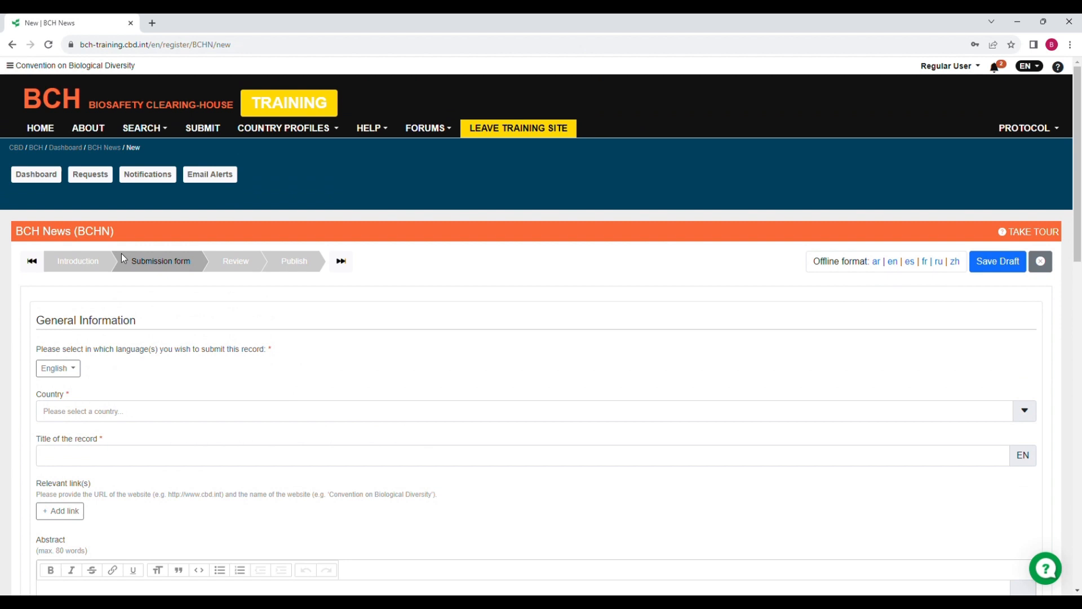
Add French to English as a submission language and look over the form's language-specific fields.
left_click(78, 375)
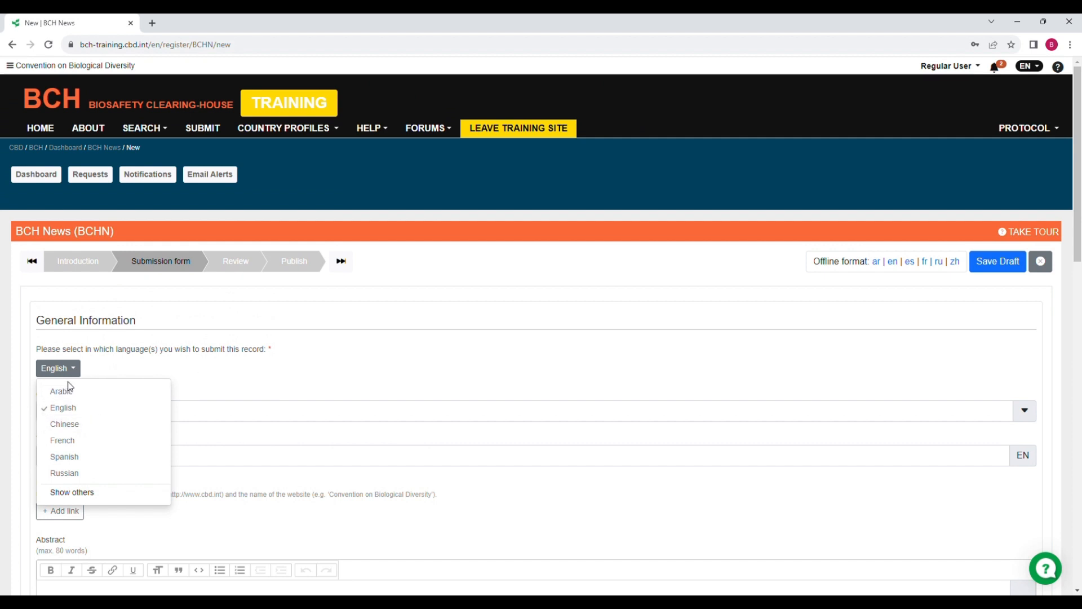
left_click(62, 440)
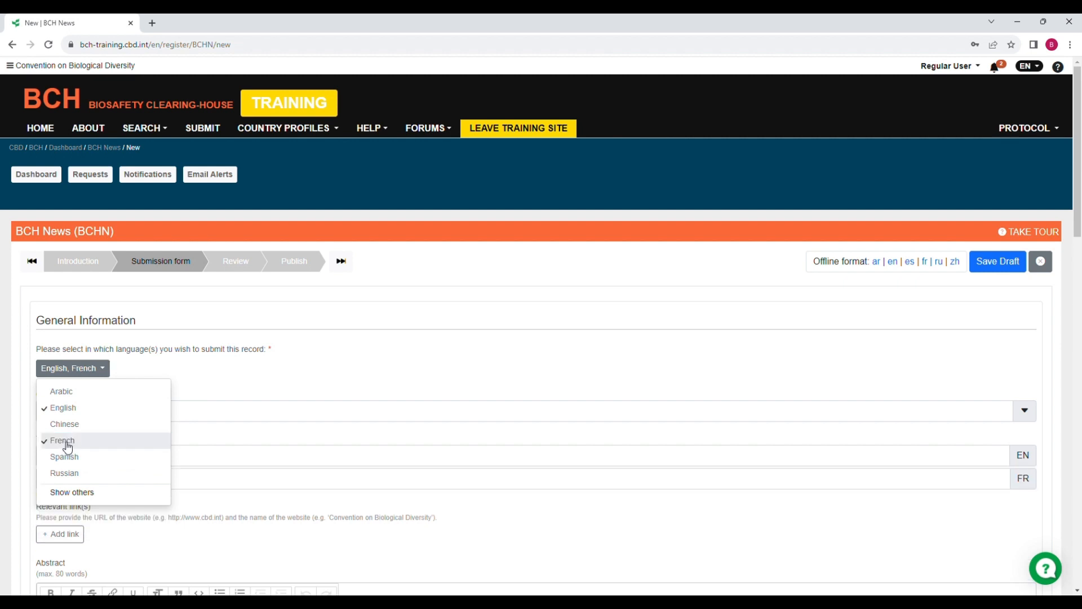
left_click(269, 377)
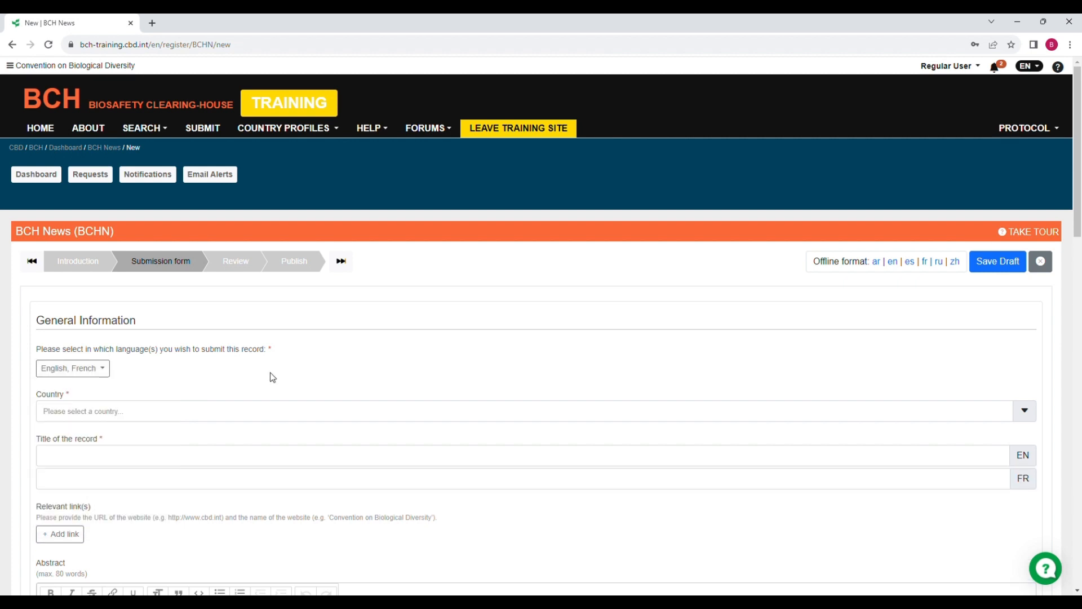
scroll(411, 377, "down", 4)
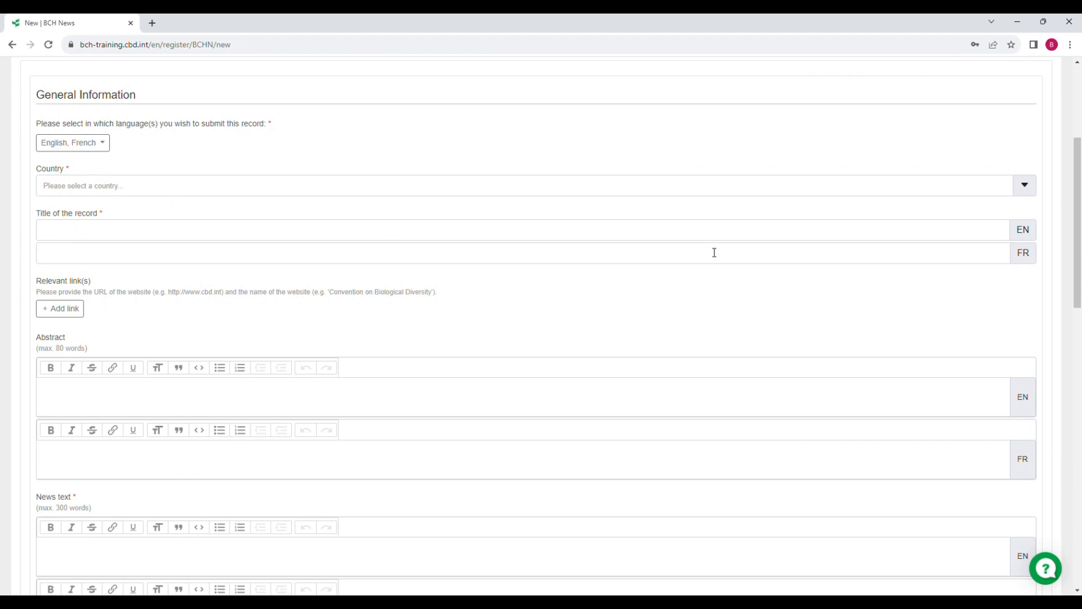
scroll(756, 500, "down", 2)
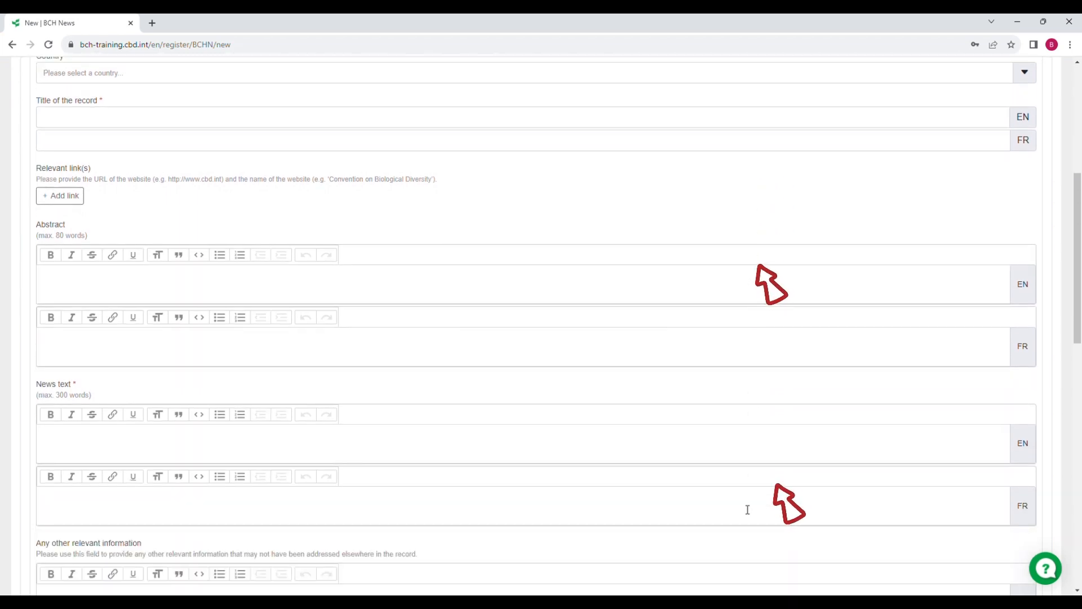
scroll(747, 510, "up", 1)
scroll(739, 508, "up", 4)
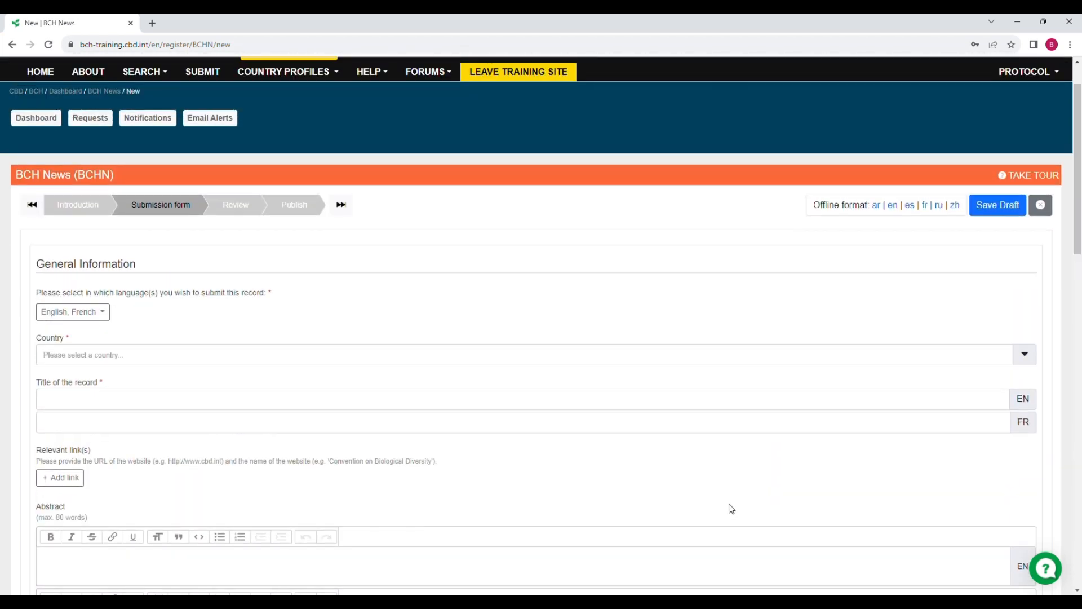
Remove French from the record's submission languages so that only English is selected.
left_click(105, 312)
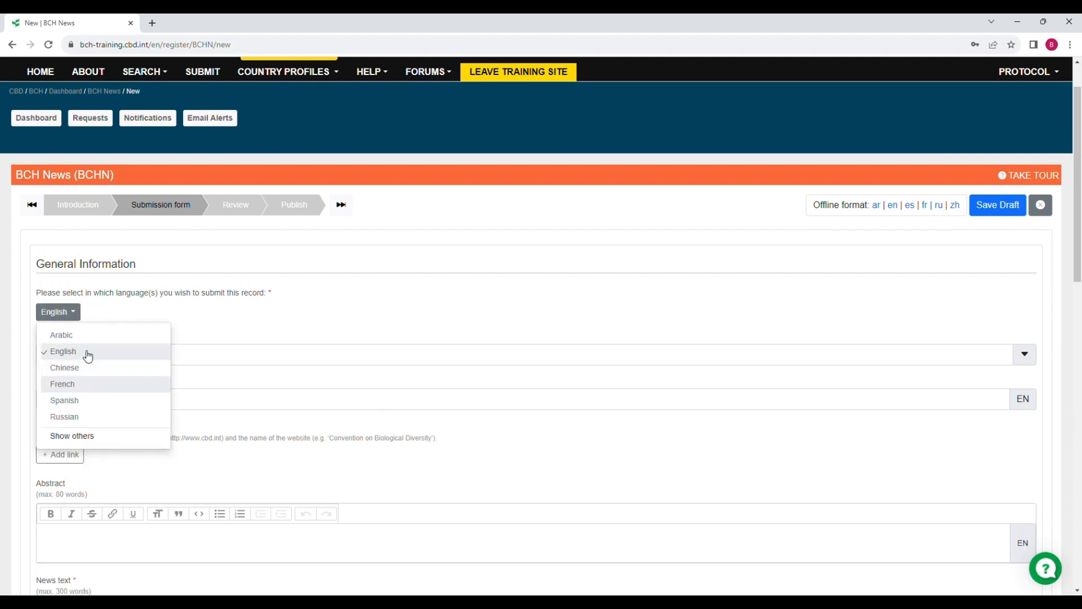
left_click(205, 319)
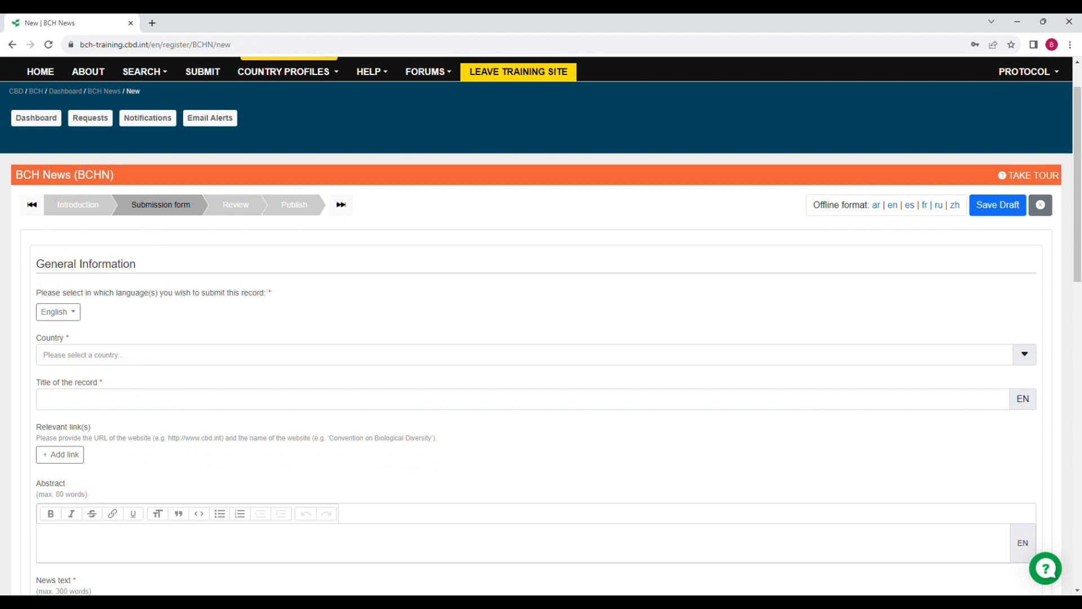
Set the record's country to Canada and enter the title "BCH Training Workshop".
left_click(79, 356)
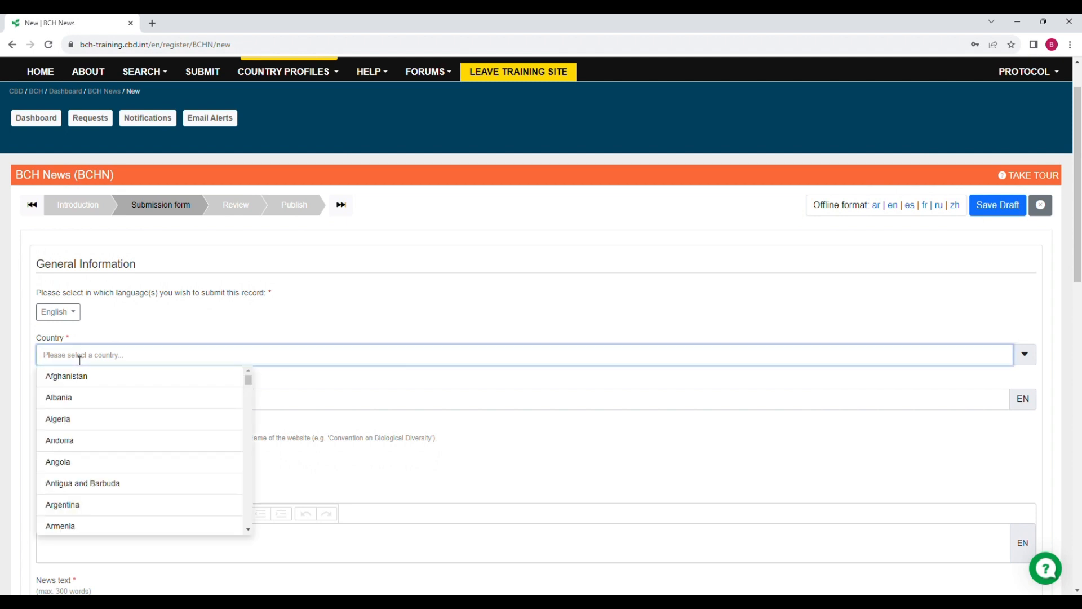
type("cana")
left_click(65, 376)
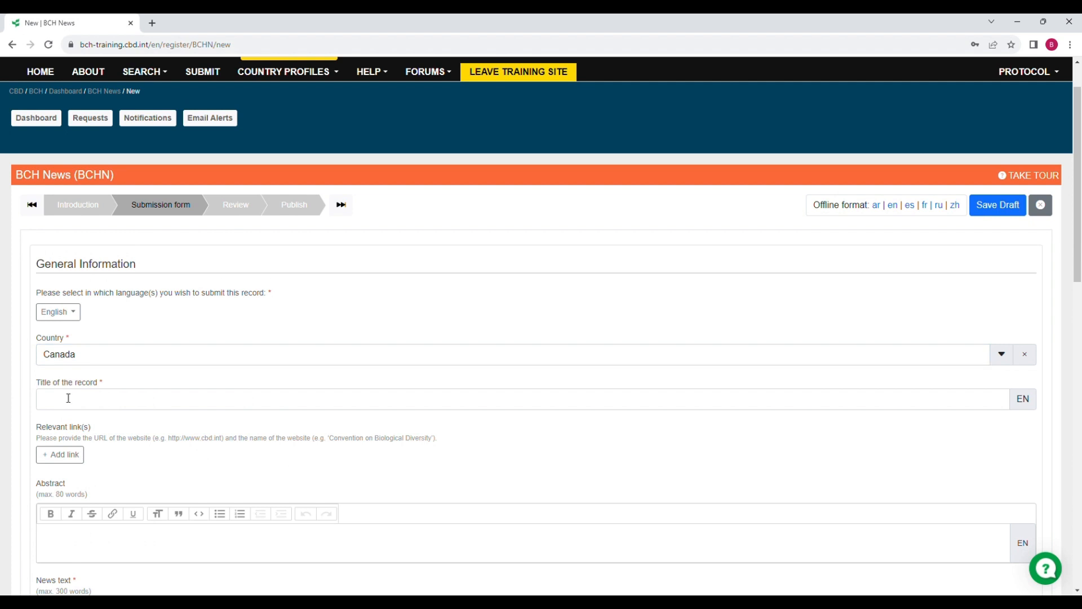
left_click(73, 398)
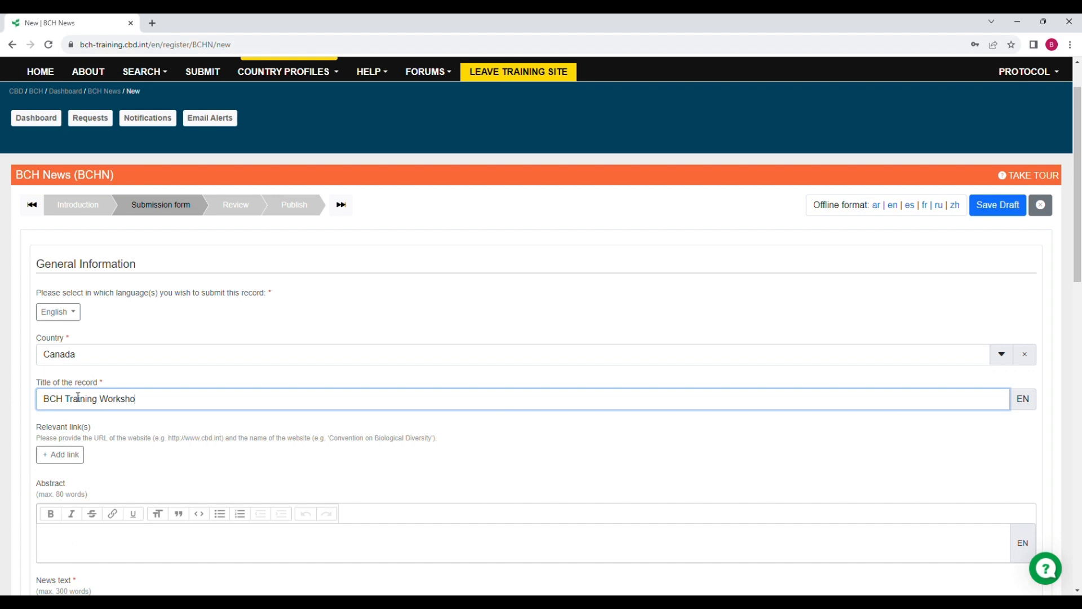
scroll(72, 402, "down", 3)
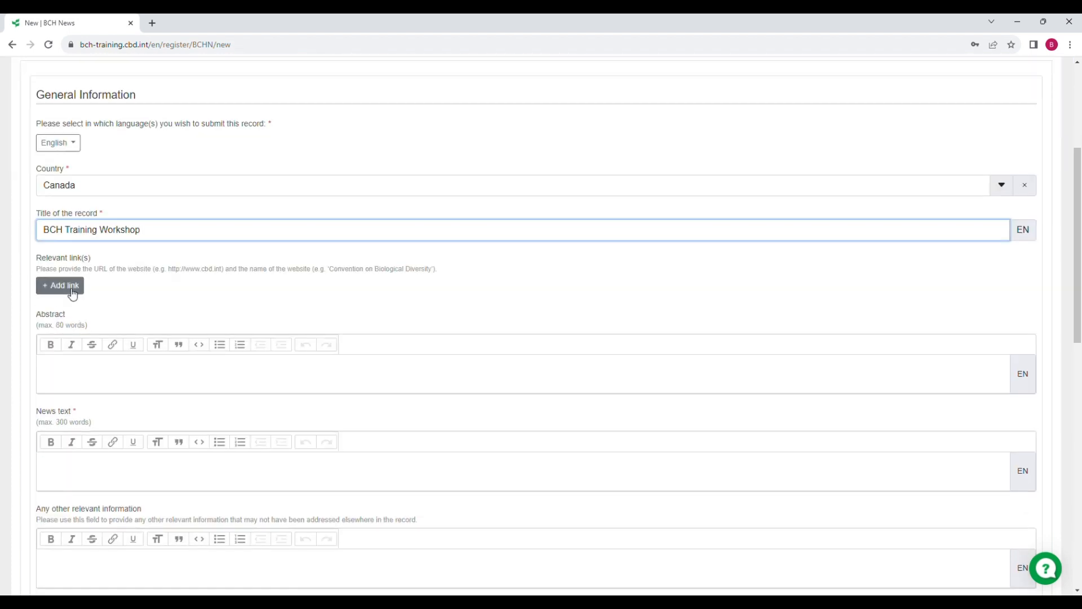
left_click(72, 292)
left_click(494, 223)
type("b")
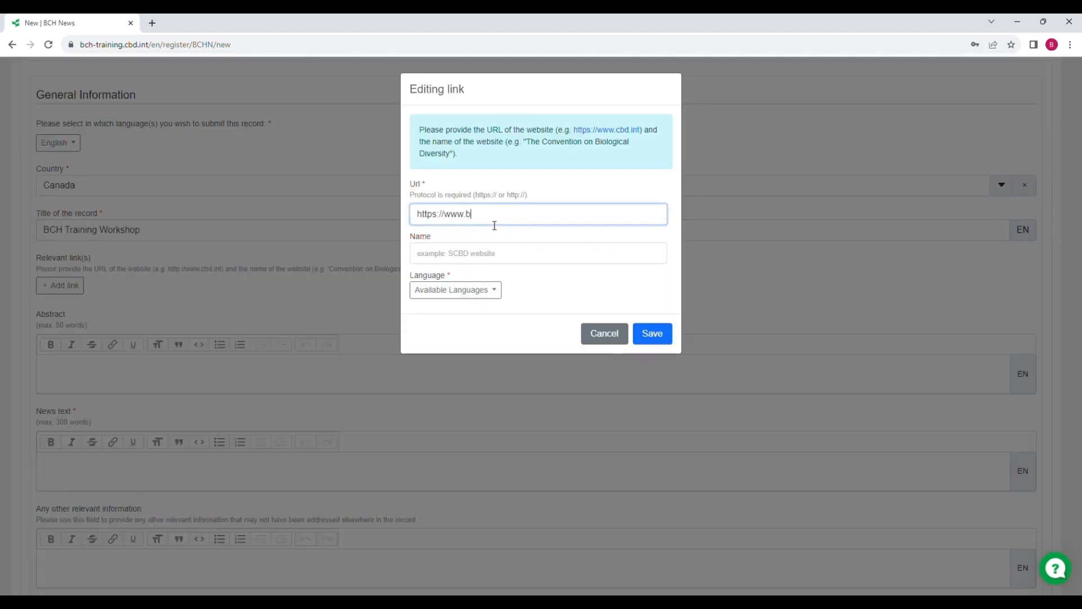
type("ch.int")
left_click(498, 292)
left_click(459, 330)
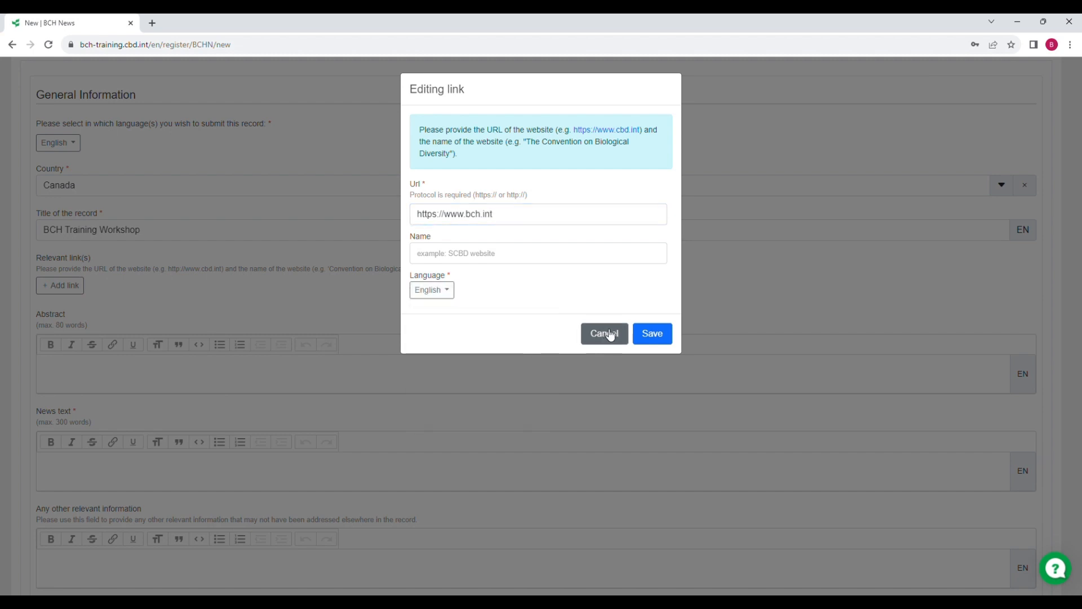
left_click(654, 333)
Fill in the news text with the paragraph about the BCH workshop held in Montreal on 5-6 December 2022, removing its stray line break.
scroll(167, 370, "down", 5)
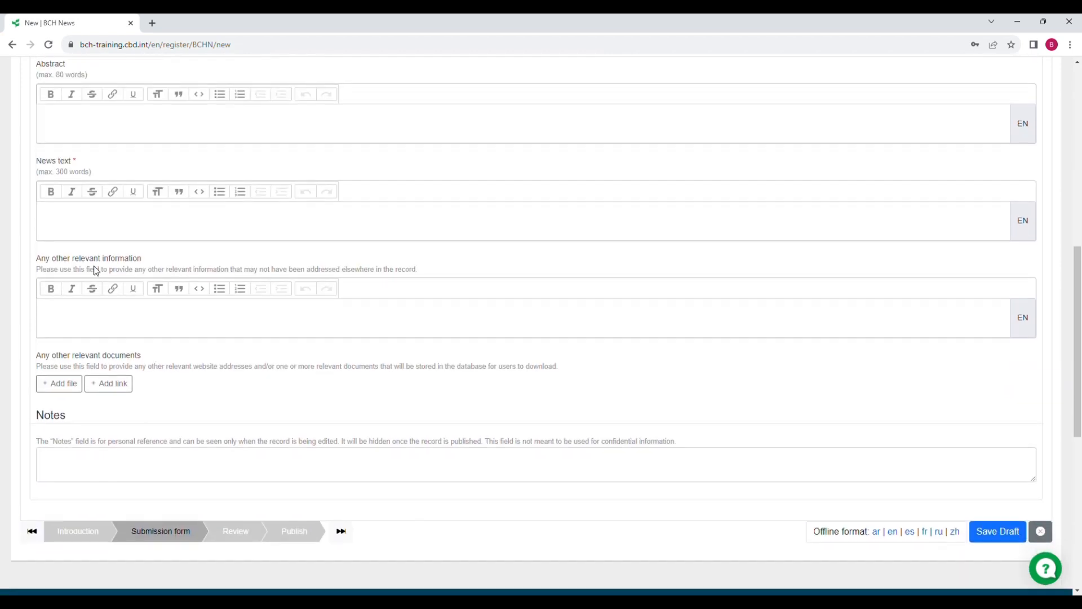
left_click(83, 229)
type("The Biosafety Clearing House (BCH) workshop was held prior to COP 15 and CP-MOP 10  - in Montreal, Canada, on 5- 6 December 2022. The training workshop was offered to the National Focal Points and National Authorized Users of the Biosafety Clearing-House of all country Parties to the Cartagena Protocol, especially those who have endorsed the UNEP-GEF BCH-III Project")
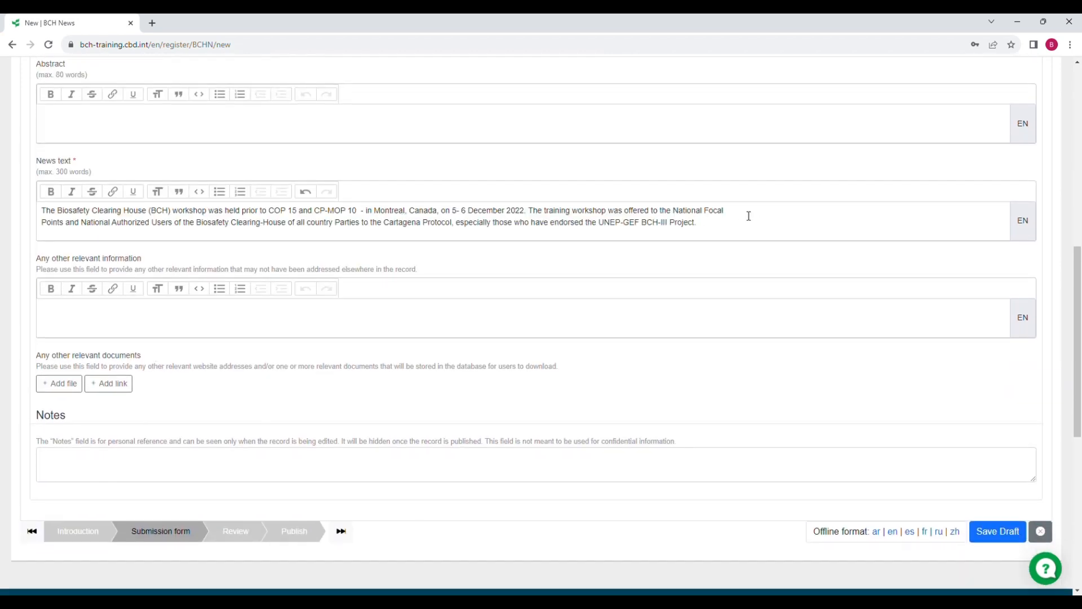
key("Delete")
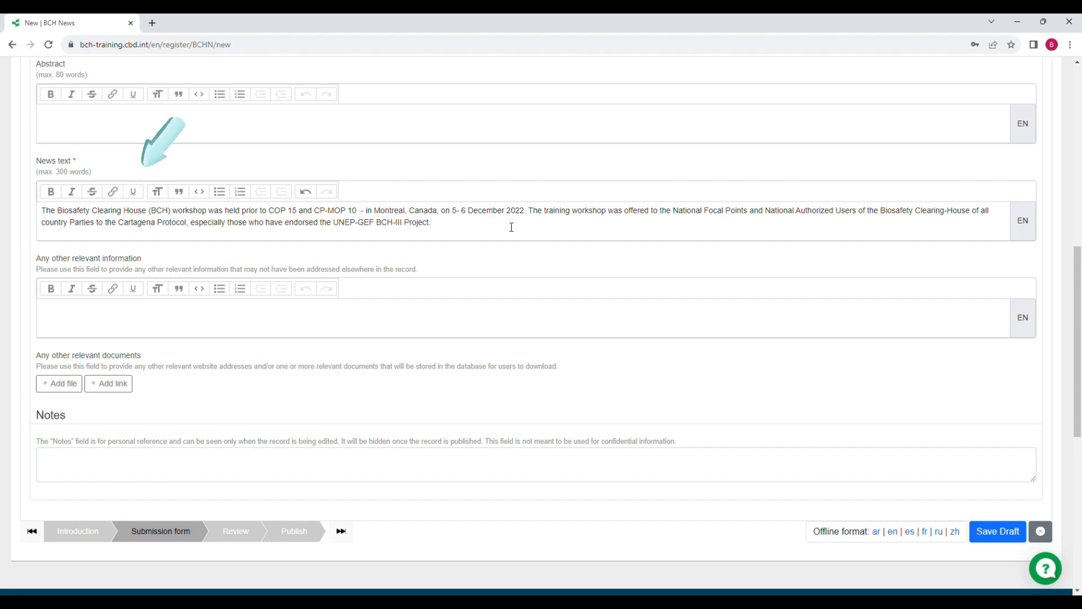
In the news text, make "Montreal, Canada, on 5- 6 December 2022" bold and "National Focal Points and National Authorized Users" italic.
left_click_drag(525, 212, 375, 211)
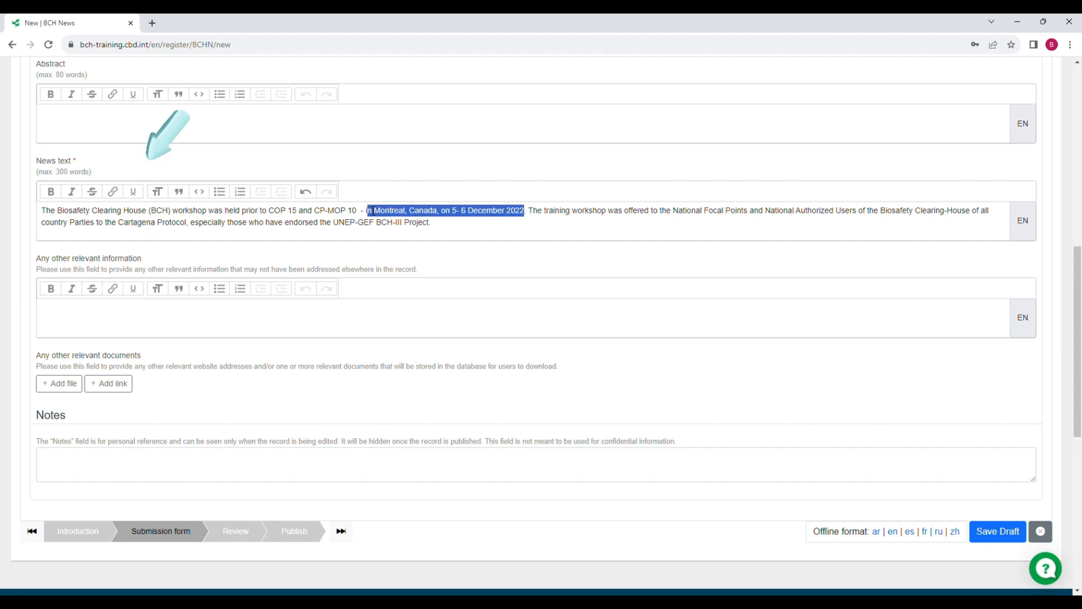
left_click(50, 191)
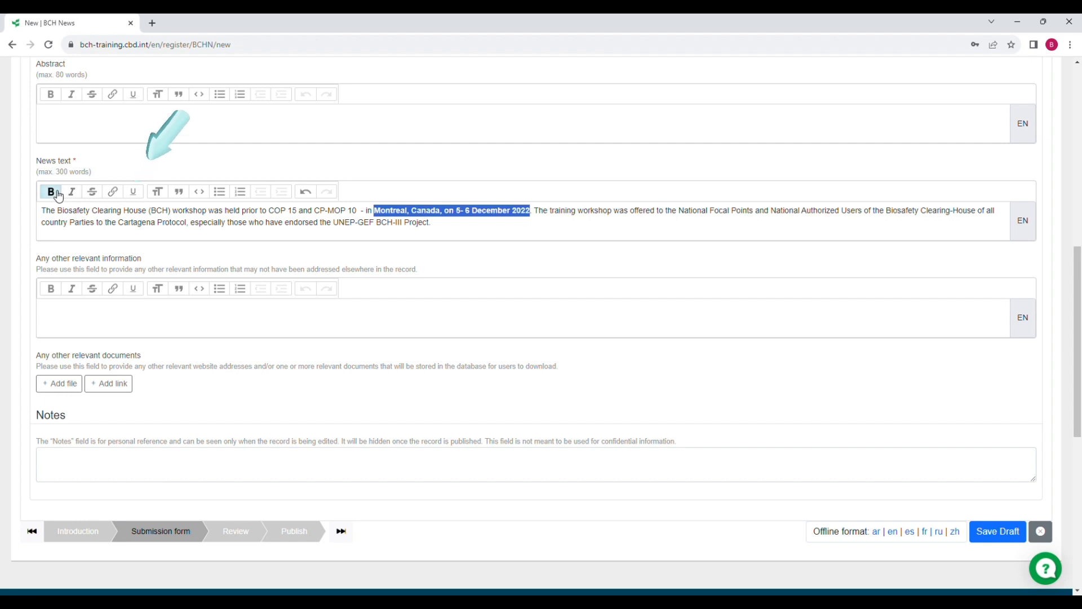
left_click_drag(691, 212, 862, 213)
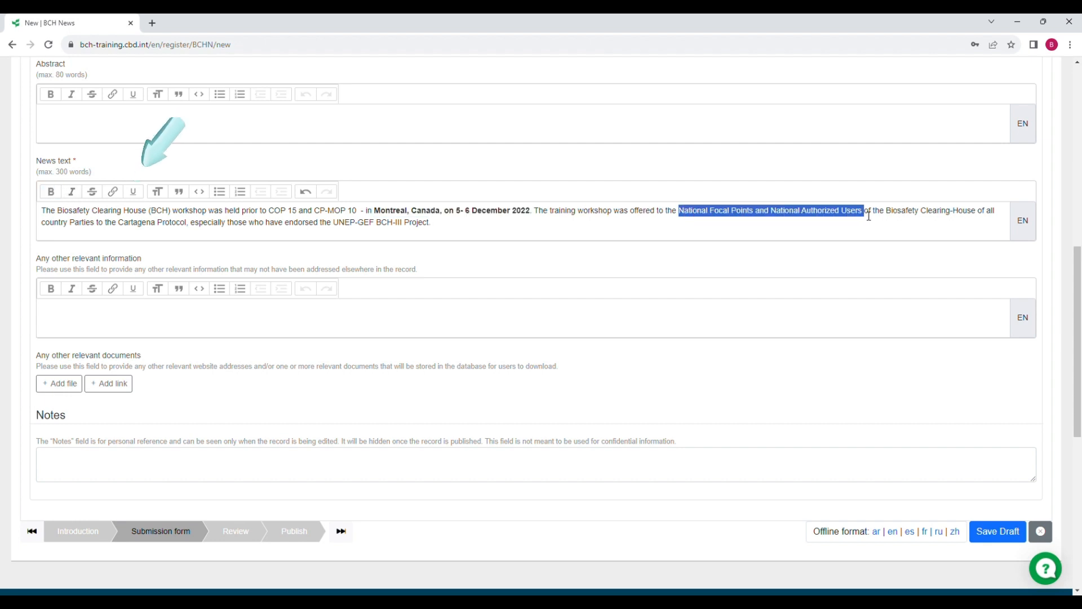
left_click(72, 192)
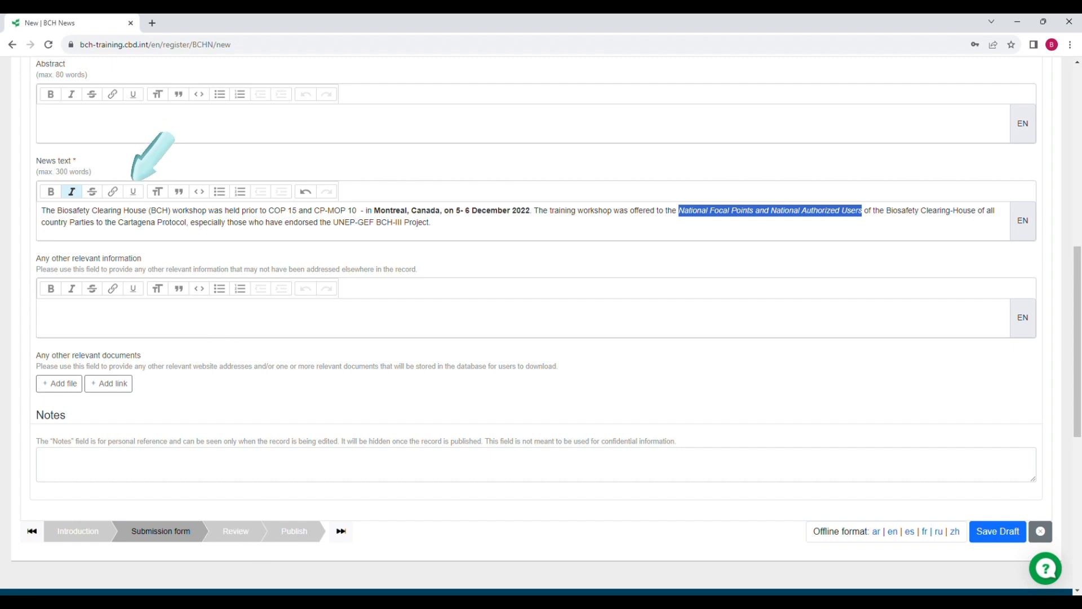
Look over the form's remaining fields and check the completed record in the review stage.
scroll(289, 371, "down", 2)
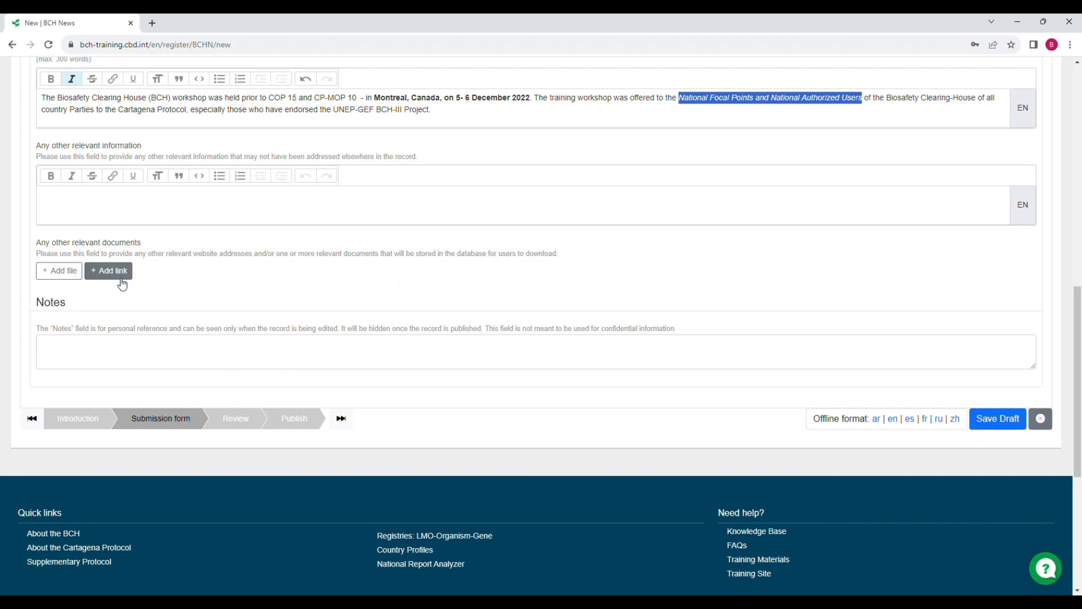
scroll(278, 245, "up", 1)
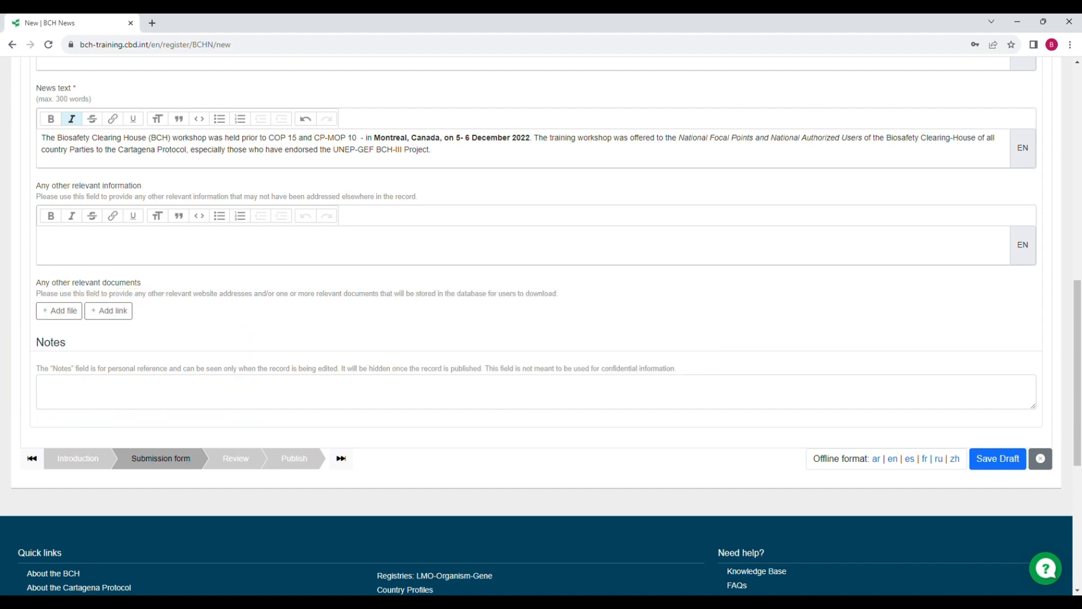
left_click(248, 463)
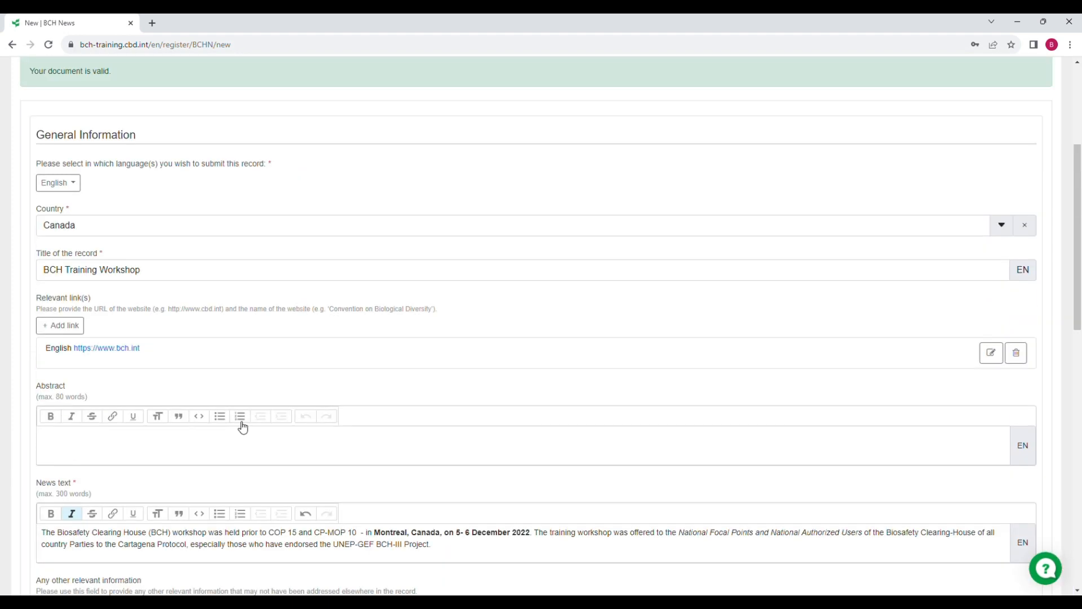
left_click(253, 263)
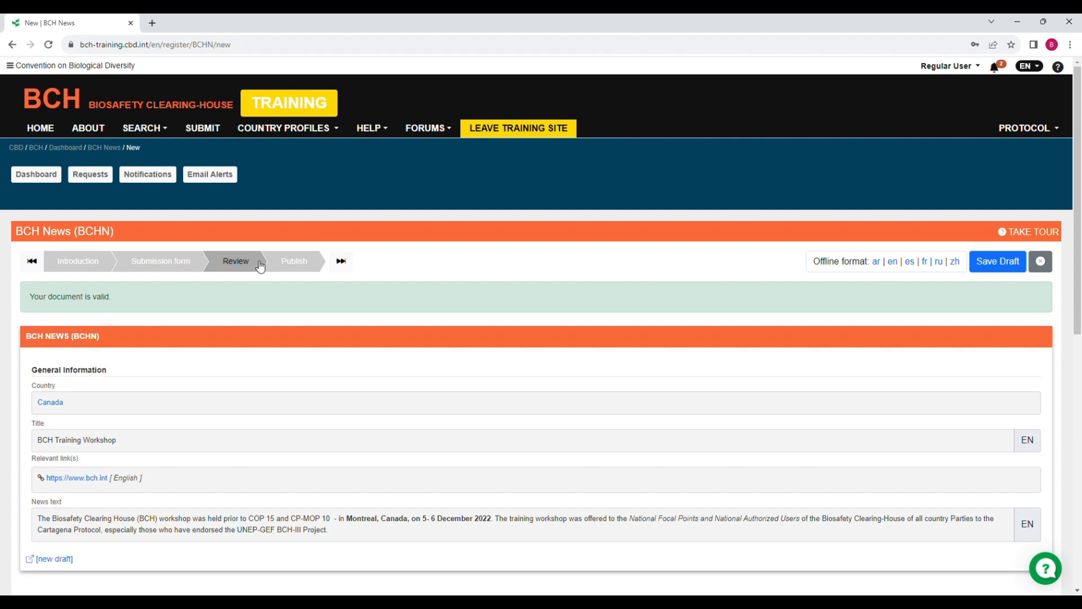
Return to the submission form, copy and delete the record's title, and review the record without it.
left_click(194, 272)
scroll(171, 284, "down", 3)
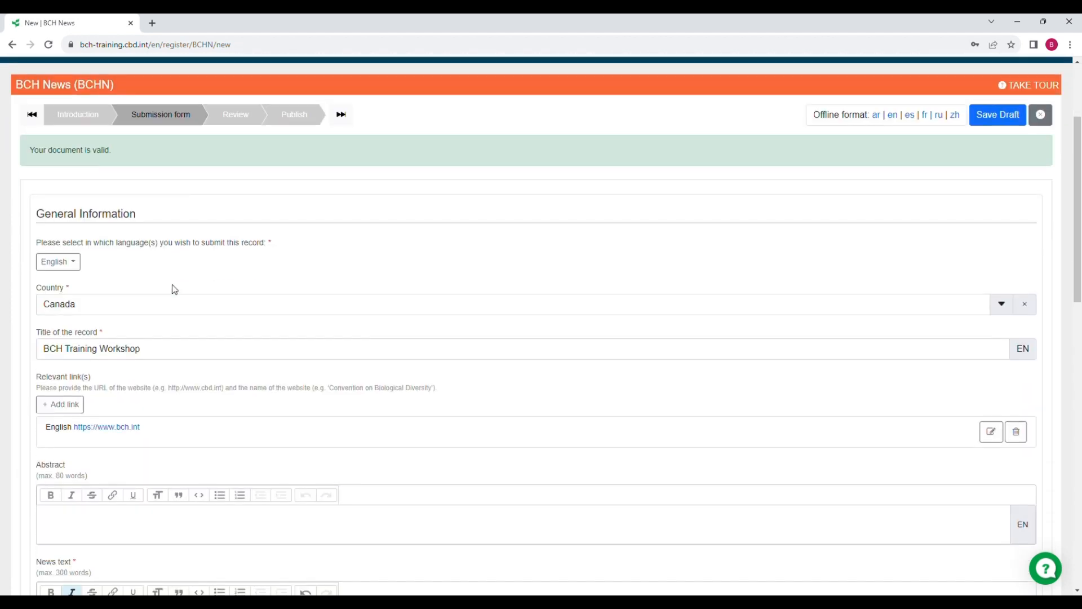
left_click_drag(159, 331, 31, 327)
key("ctrl+c")
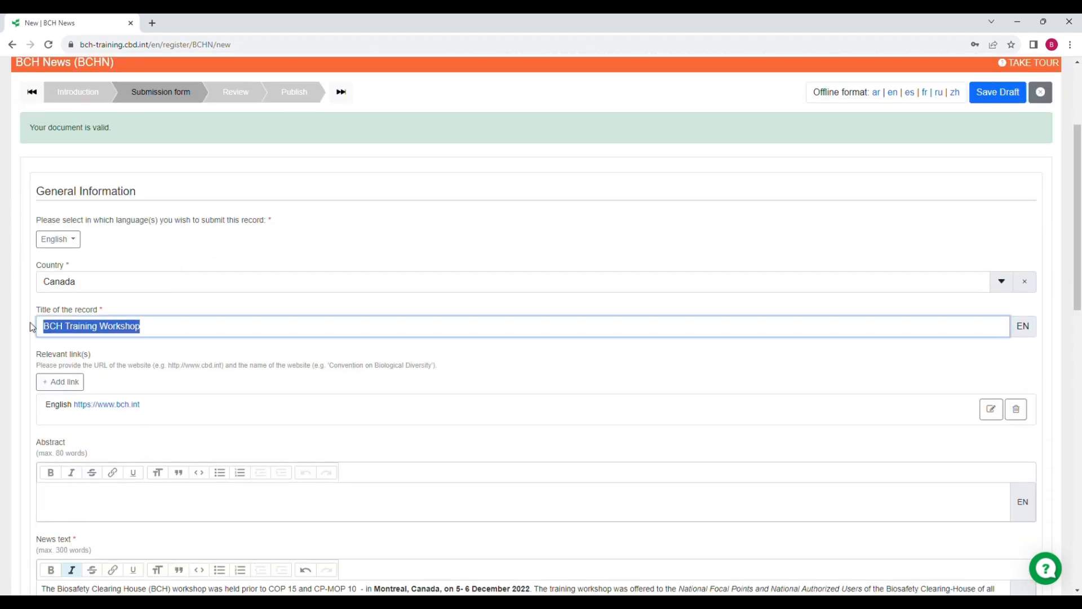
key("BackSpace")
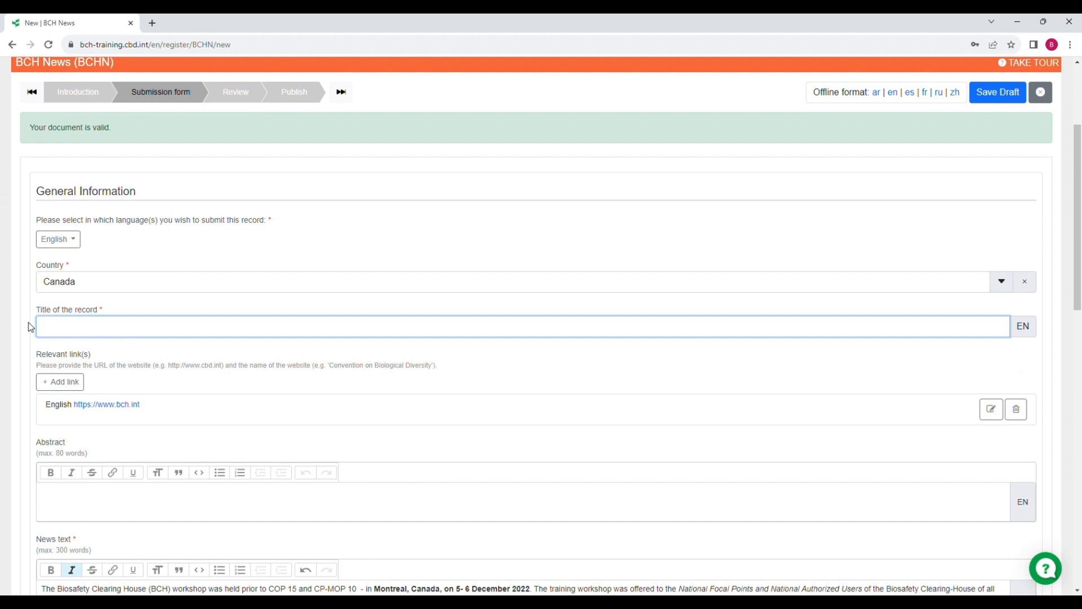
scroll(31, 327, "up", 3)
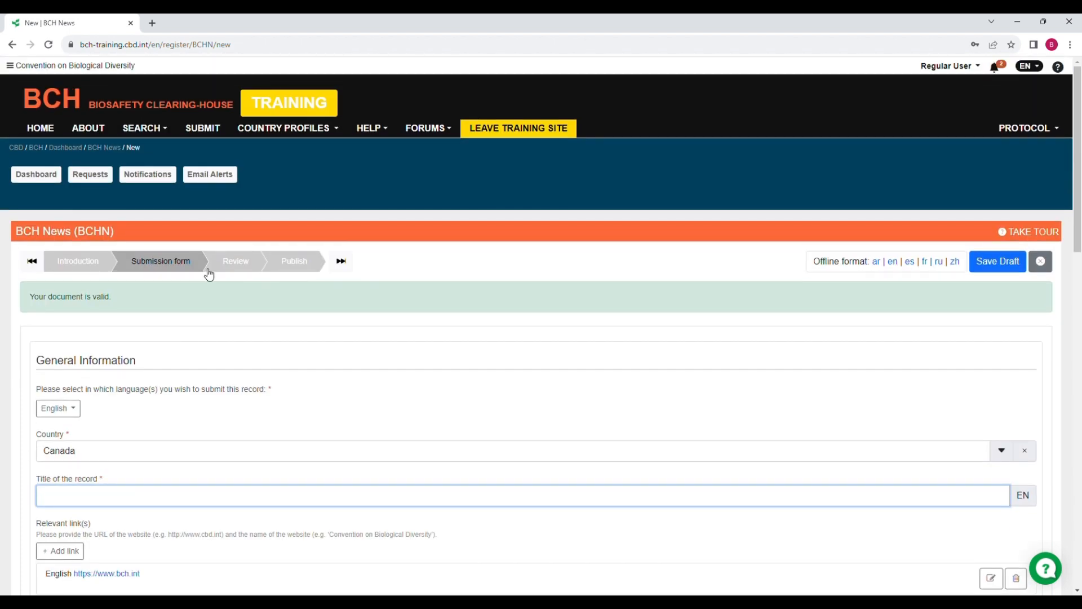
left_click(254, 264)
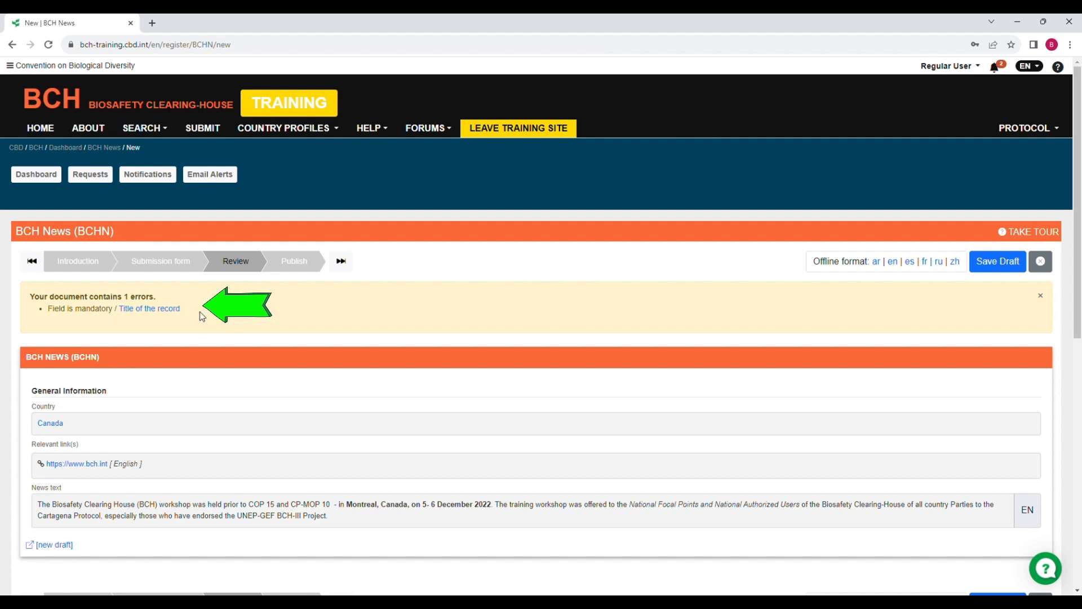
Go from the reported error to the title field, restore "BCH Training Workshop", and review the record again.
left_click(171, 316)
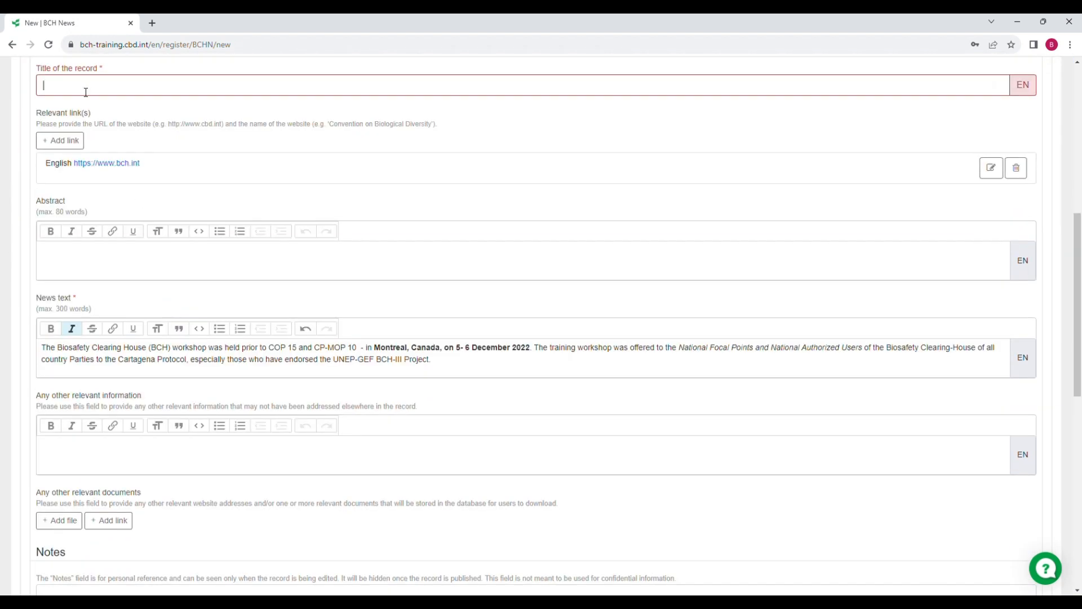
key("ctrl+v")
scroll(126, 147, "up", 8)
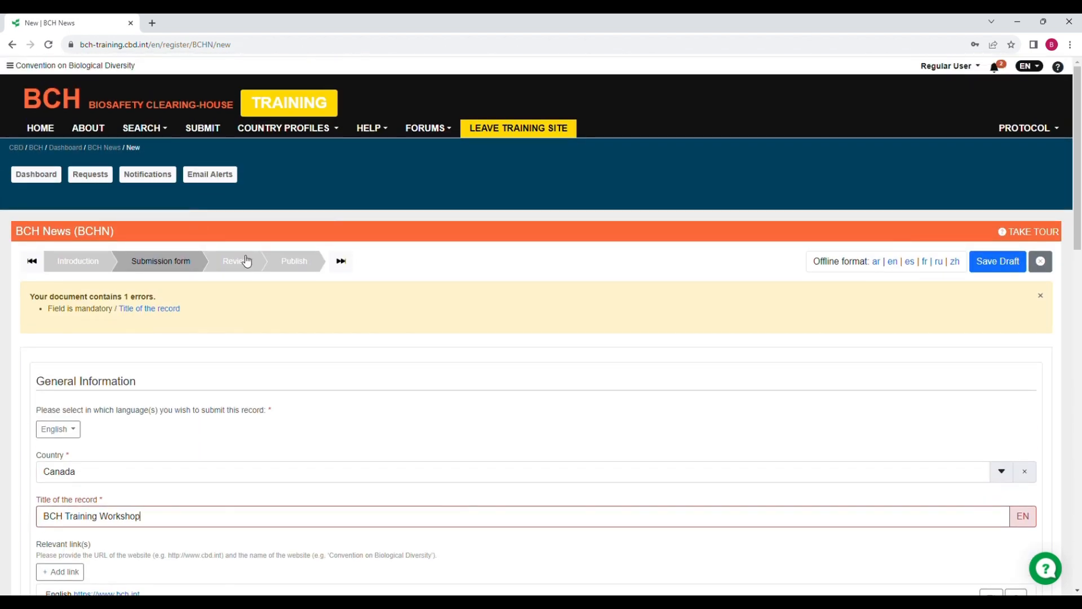
left_click(248, 261)
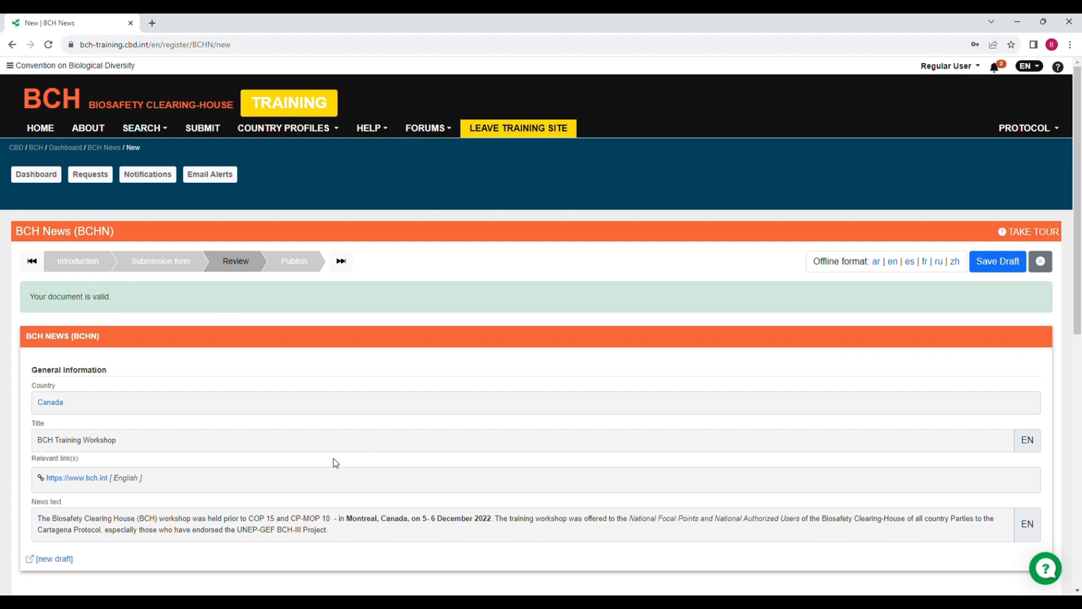
Request publication of the record and send the request with the message "Please publish".
left_click(316, 265)
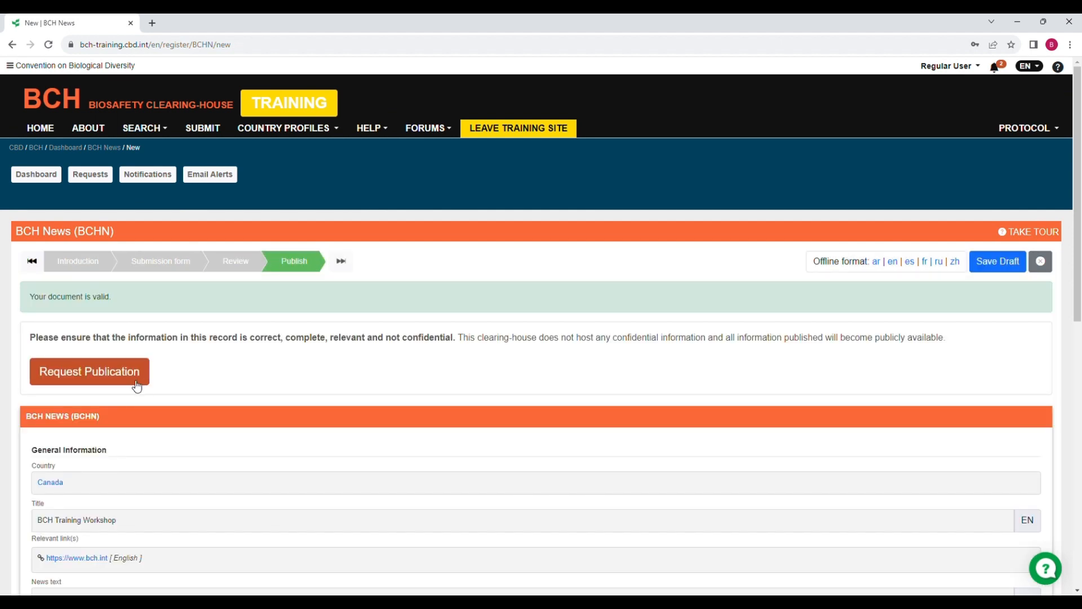
left_click(137, 386)
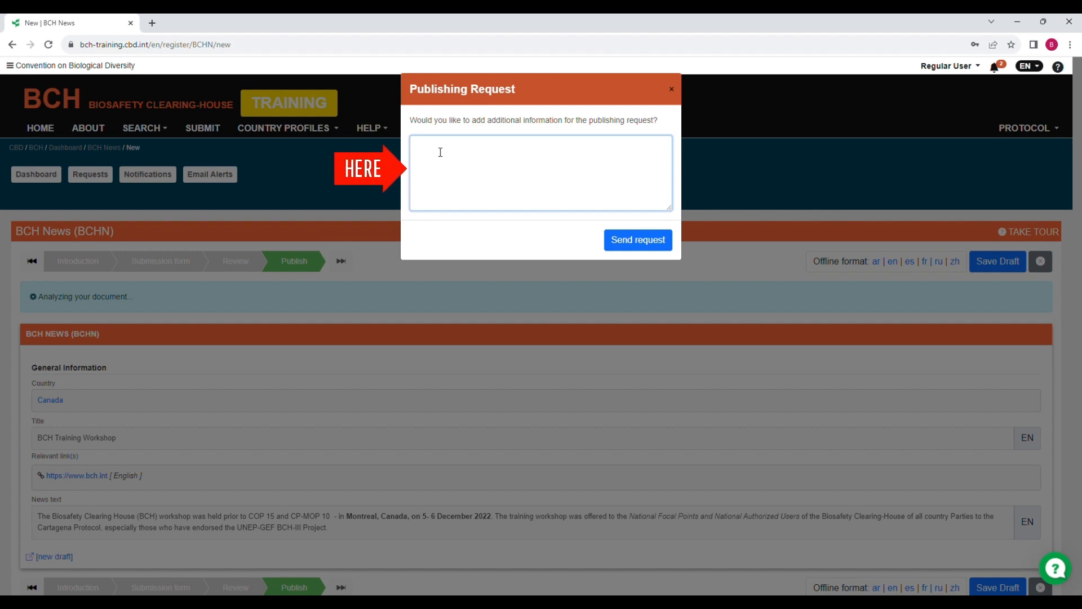
type("Please ")
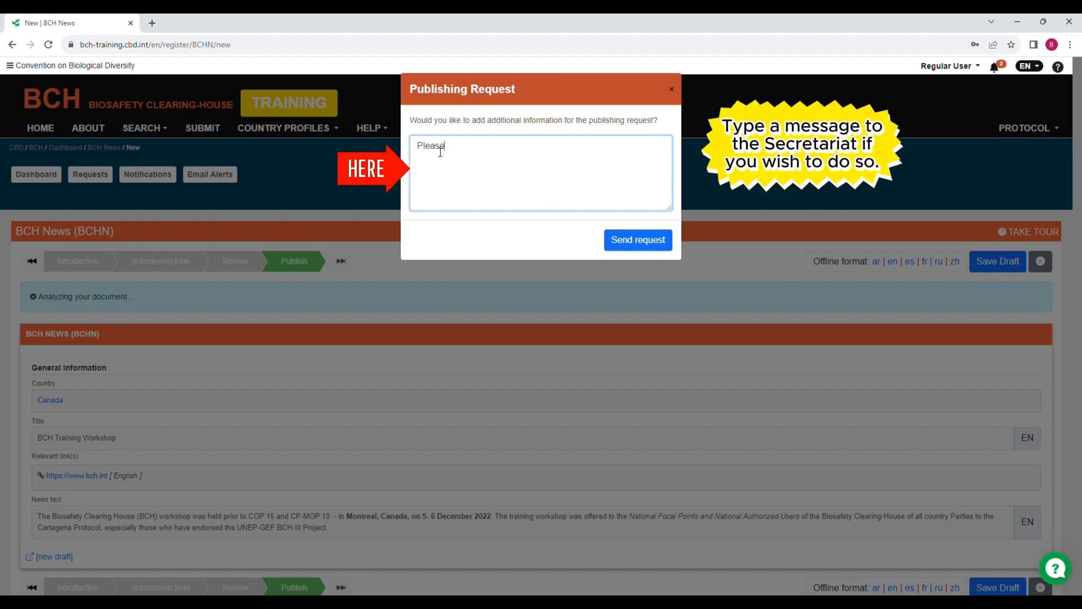
type("publi")
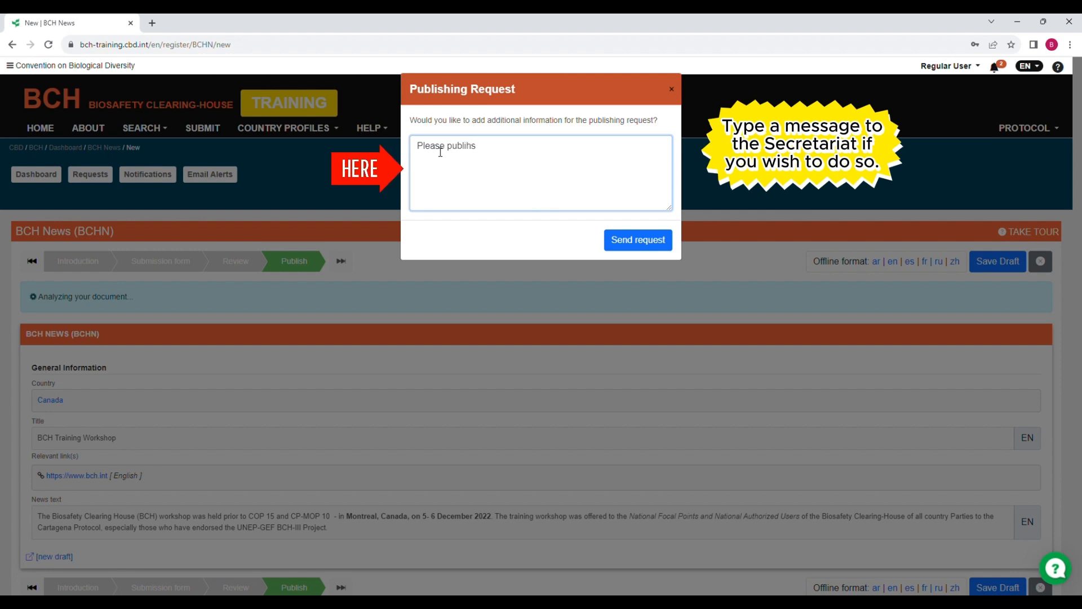
type("sh.")
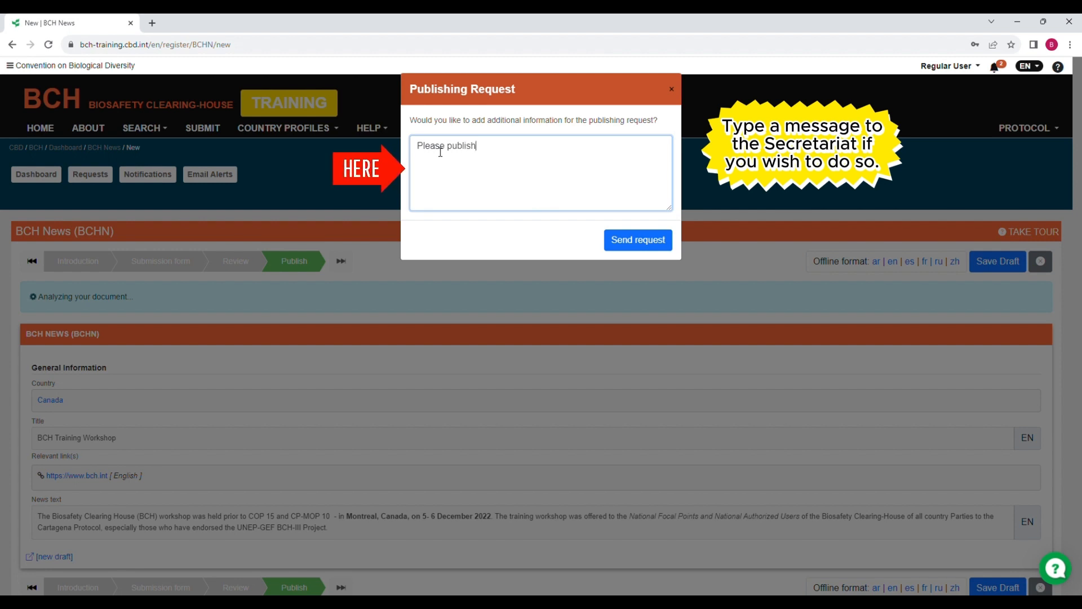
left_click(638, 250)
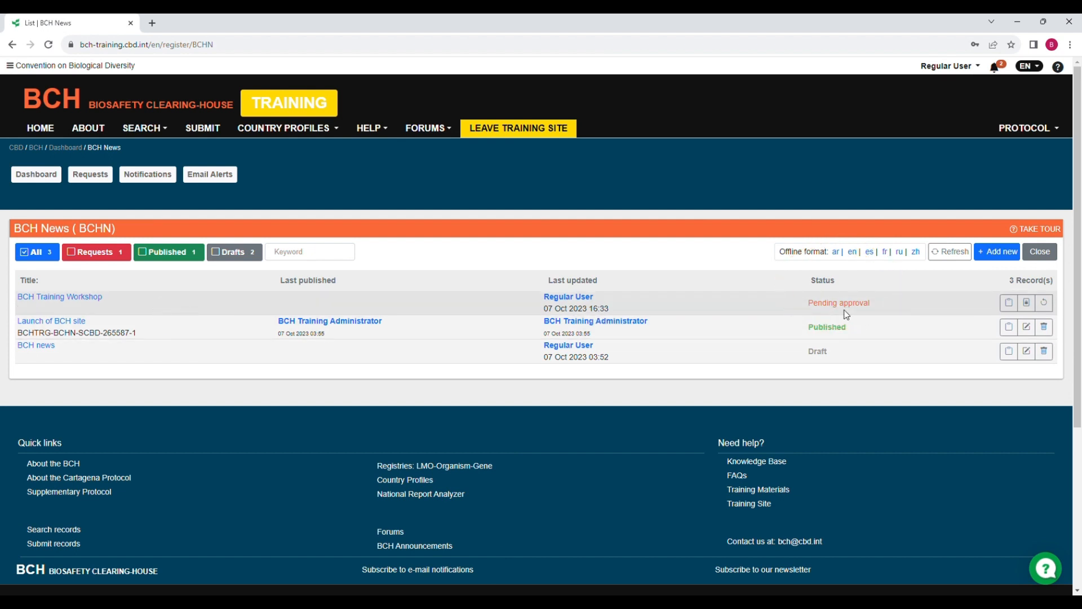
Open the dashboard and examine the pending requests and the BCH News entry in the record overview.
left_click(44, 177)
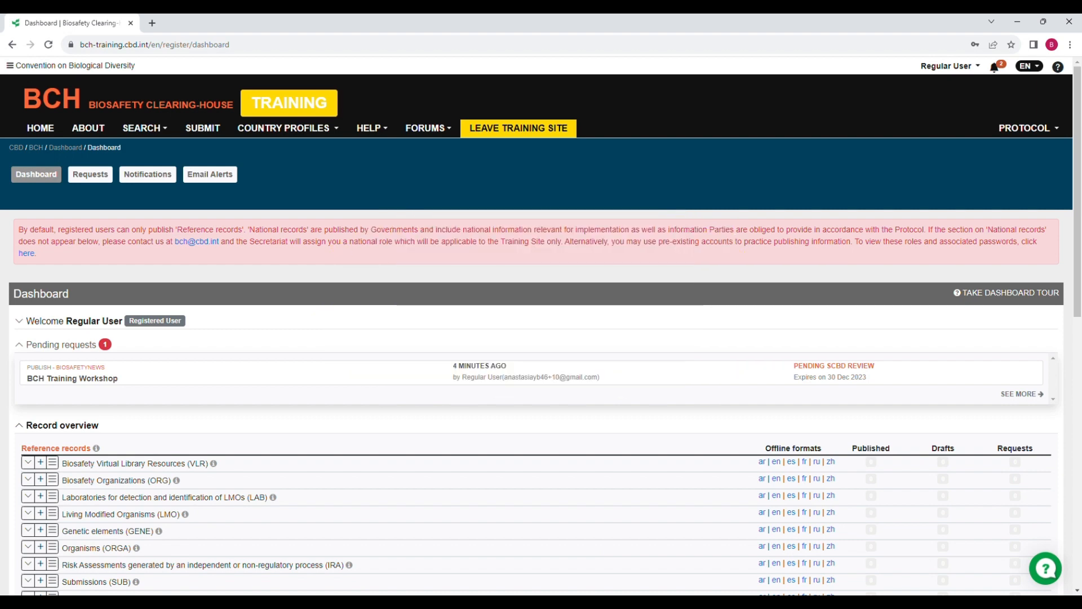
scroll(261, 437, "down", 5)
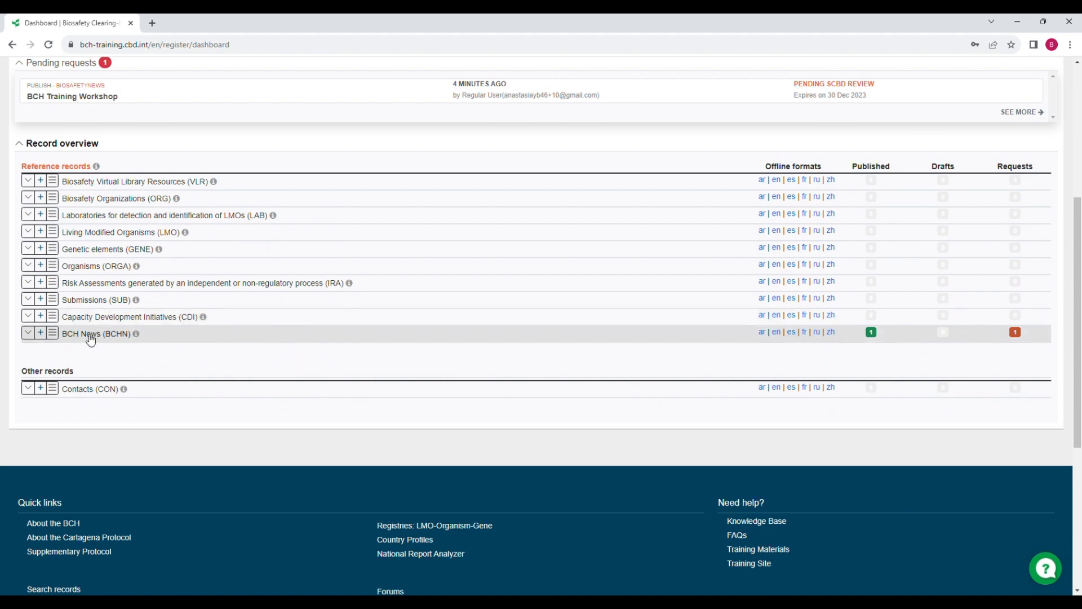
View the BCH News record list, and open the pending "BCH Training Workshop" publishing request from the dashboard.
left_click(53, 333)
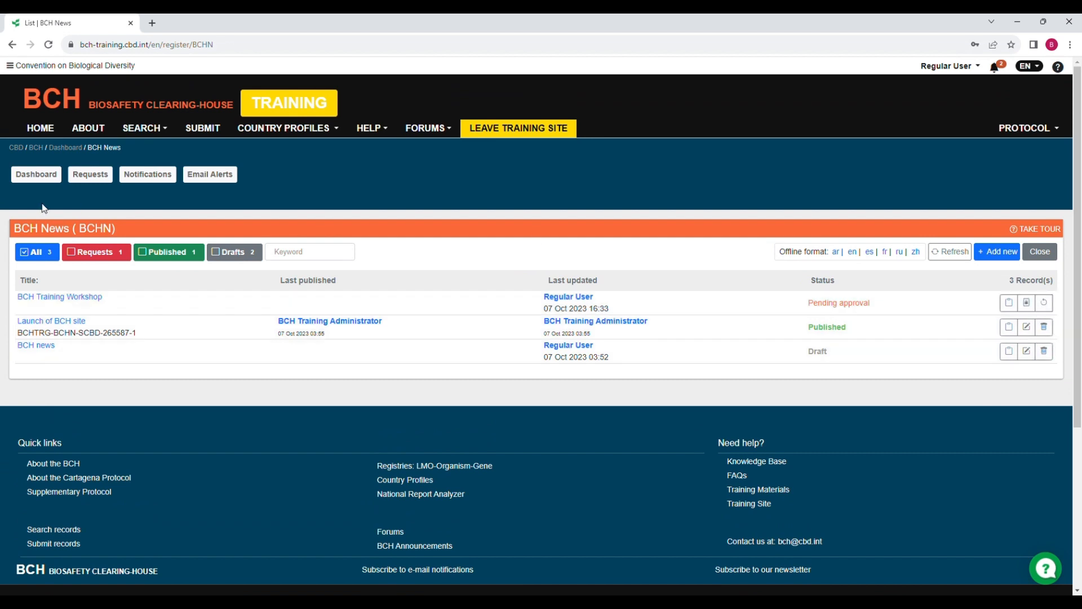
left_click(35, 177)
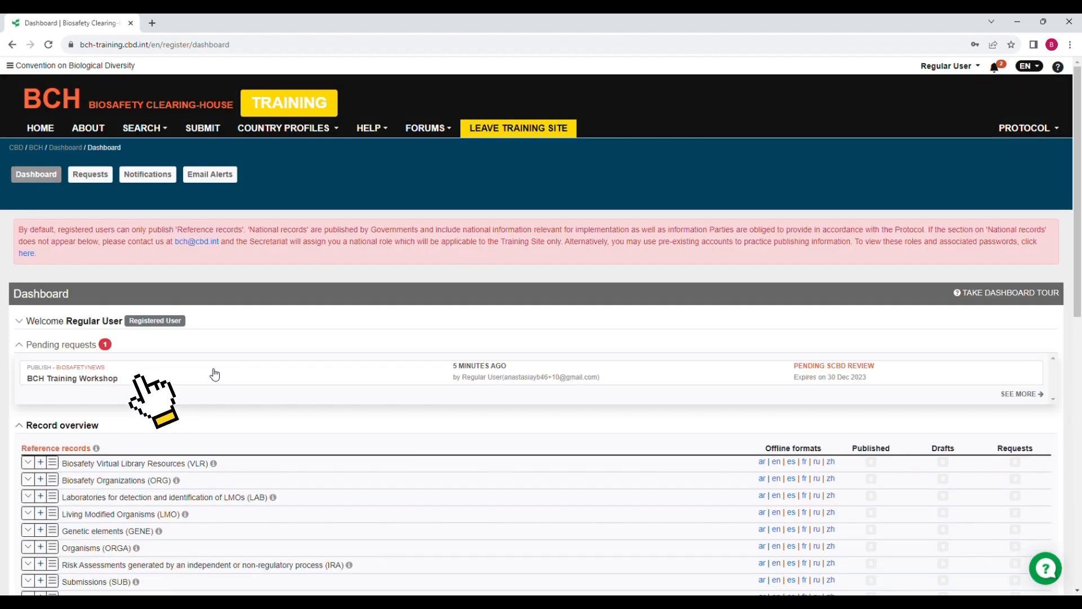
left_click(135, 377)
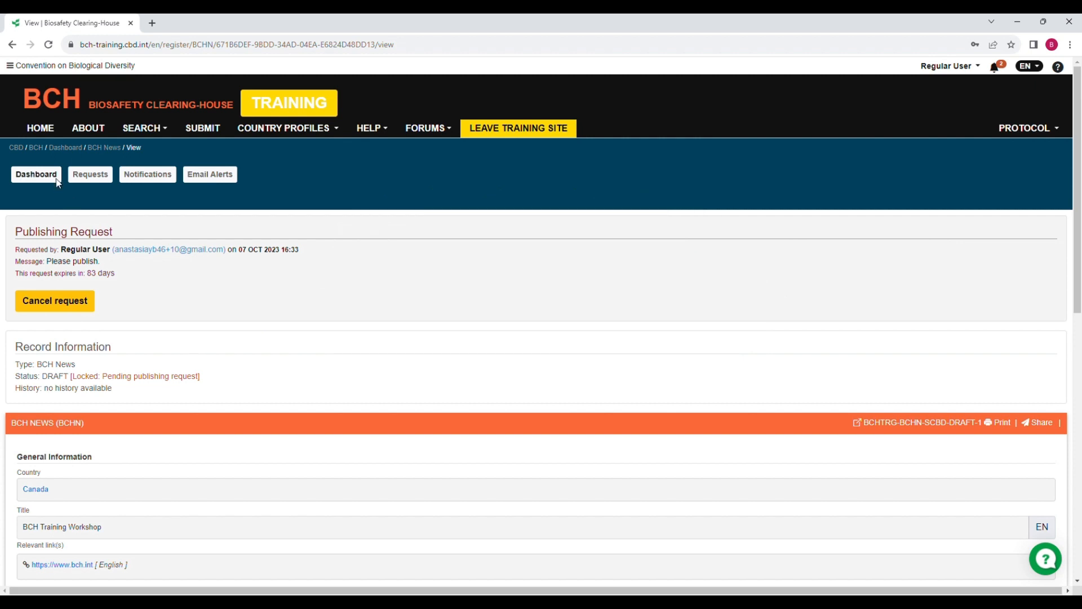
Return to the dashboard, check the workshop record's status in the BCH News list, and look it up in the records search.
left_click(36, 174)
scroll(54, 188, "down", 4)
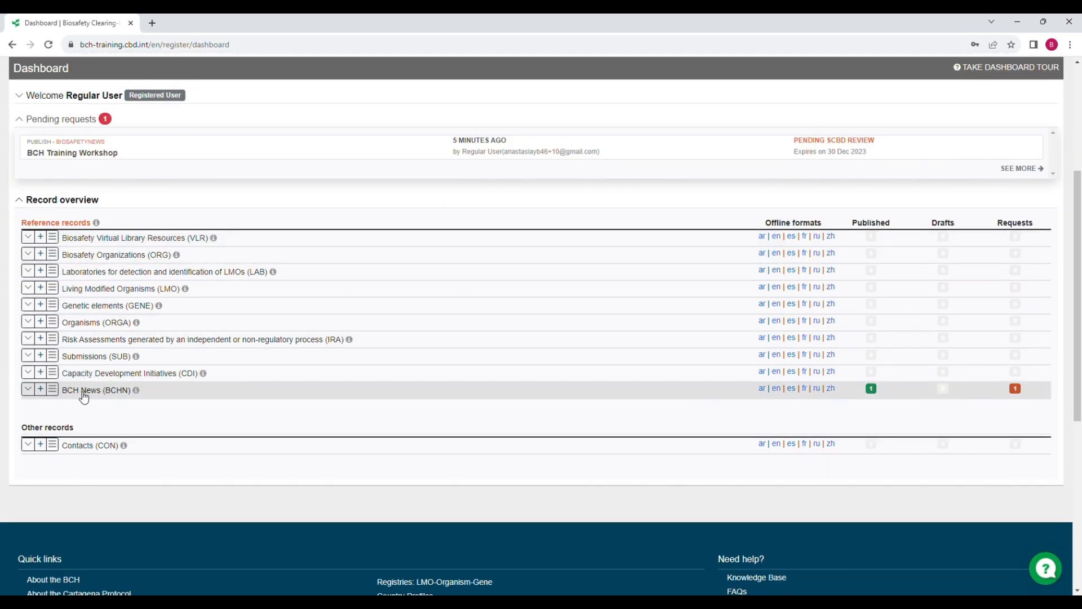
left_click(52, 390)
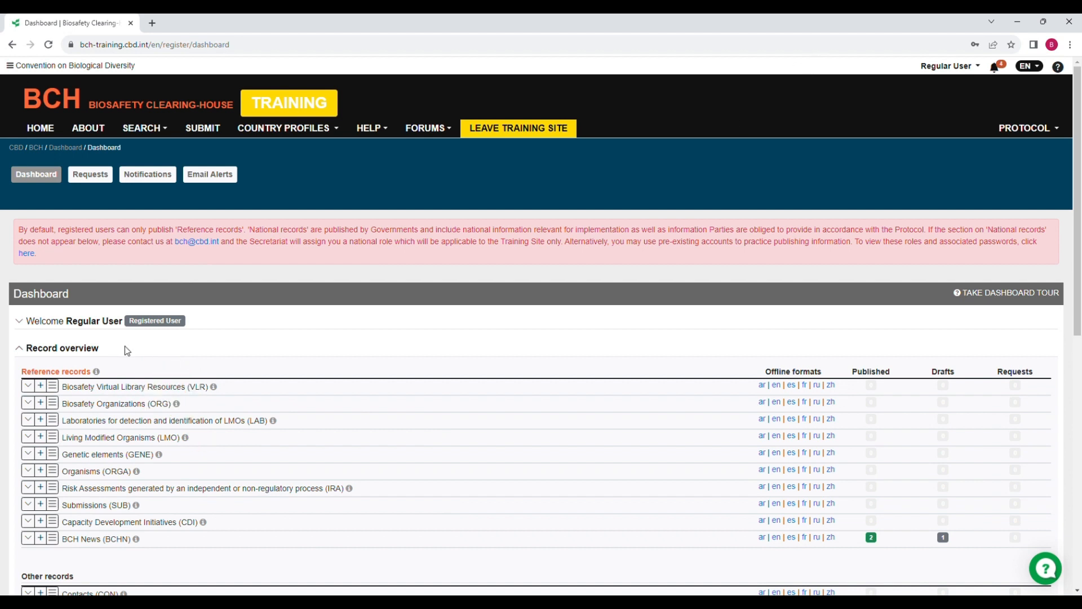
left_click(80, 540)
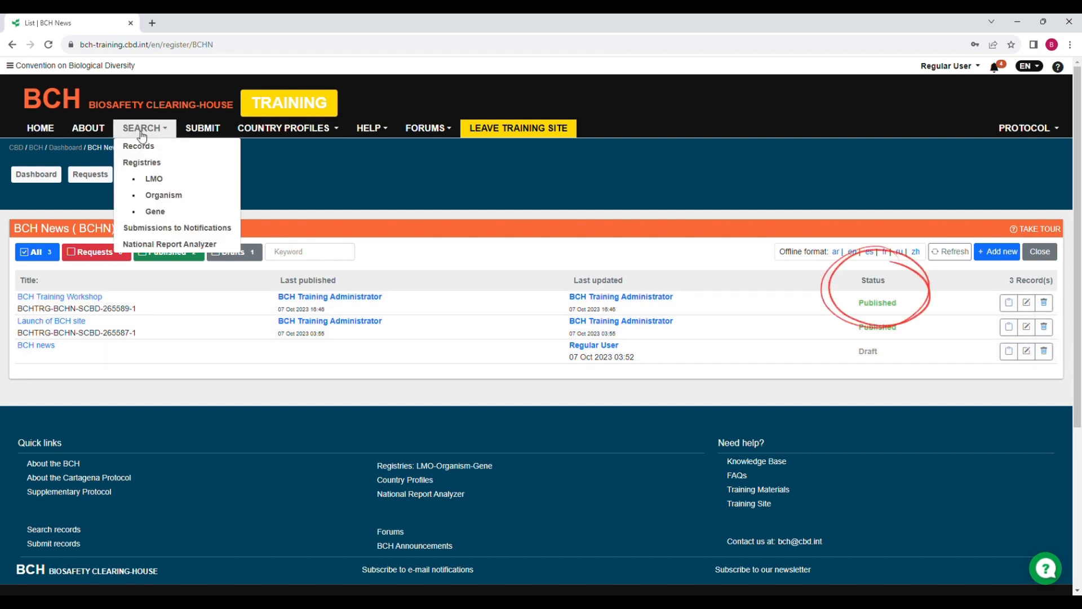
left_click(144, 128)
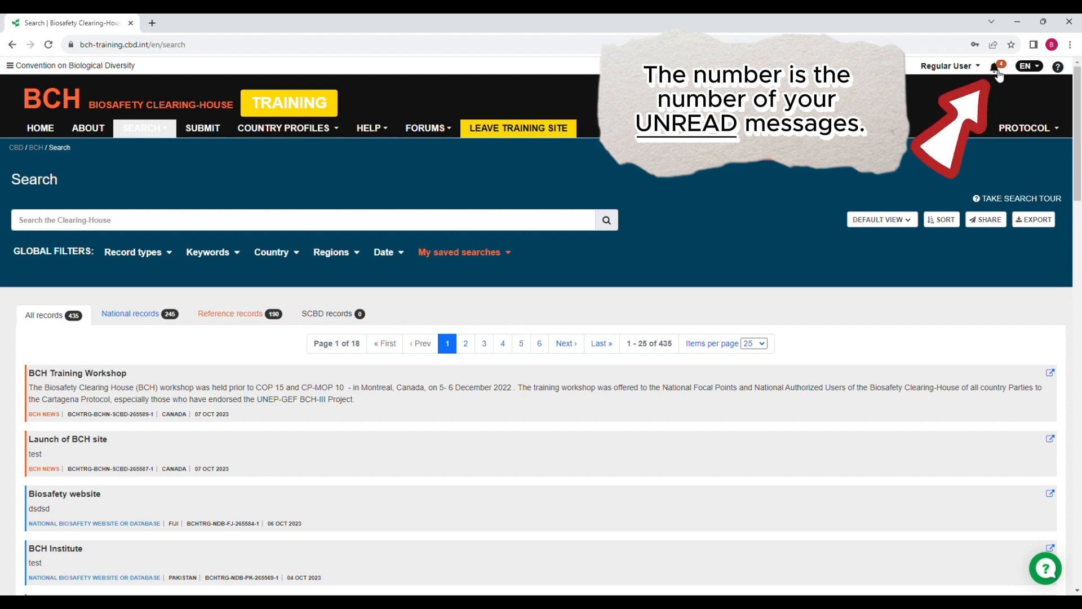
Look over the unread notifications, and open the full notifications page from the submission dashboard.
left_click(998, 72)
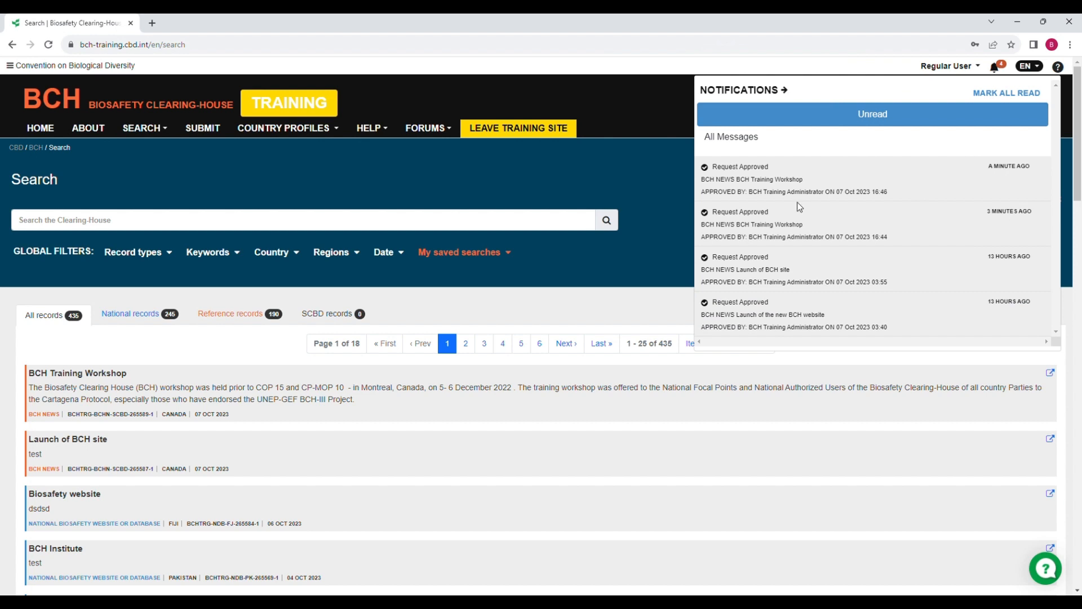
left_click(664, 186)
left_click(204, 129)
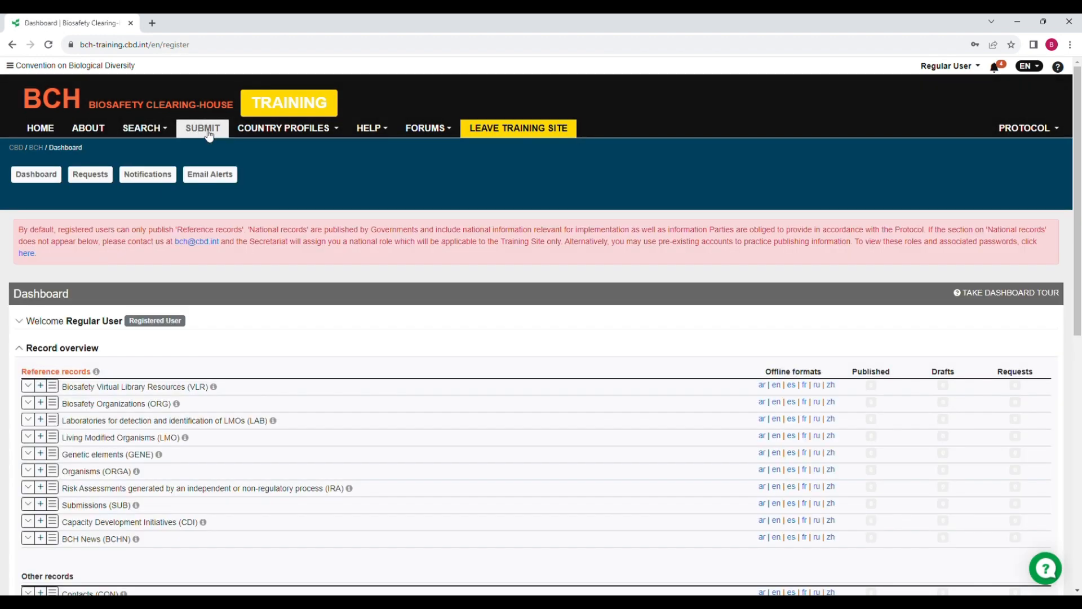
left_click(149, 179)
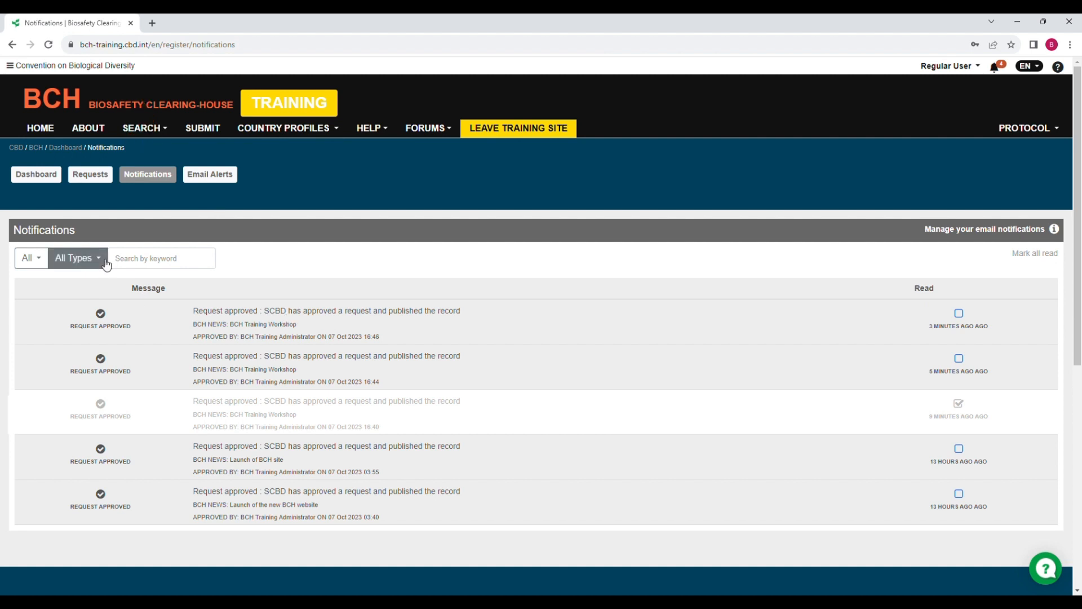
Examine the read-status and message-type filter options for the notifications, keeping all types selected.
left_click(45, 267)
left_click(78, 258)
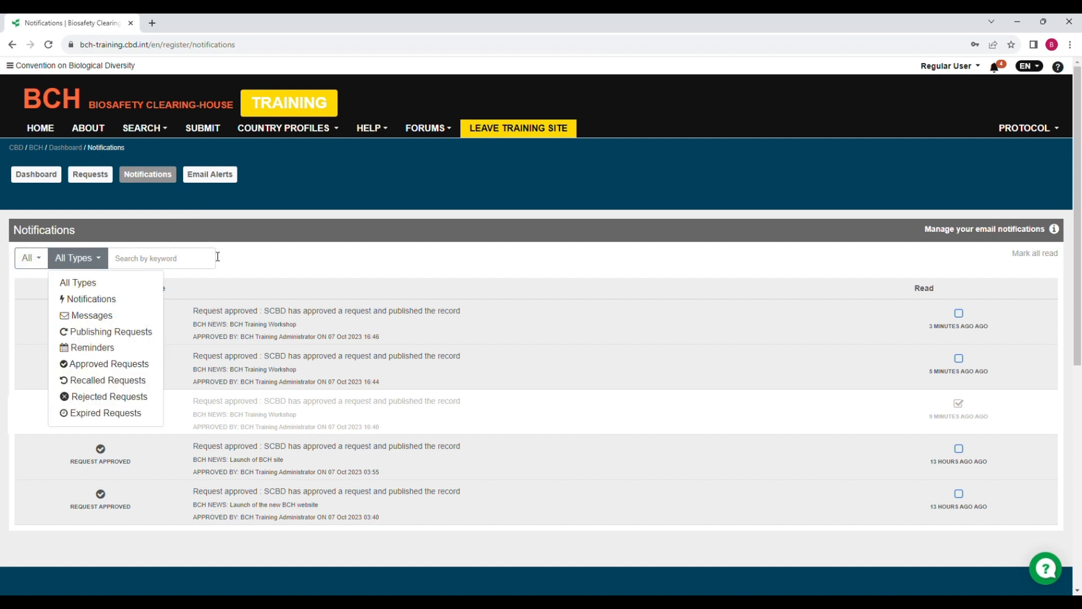
left_click(265, 263)
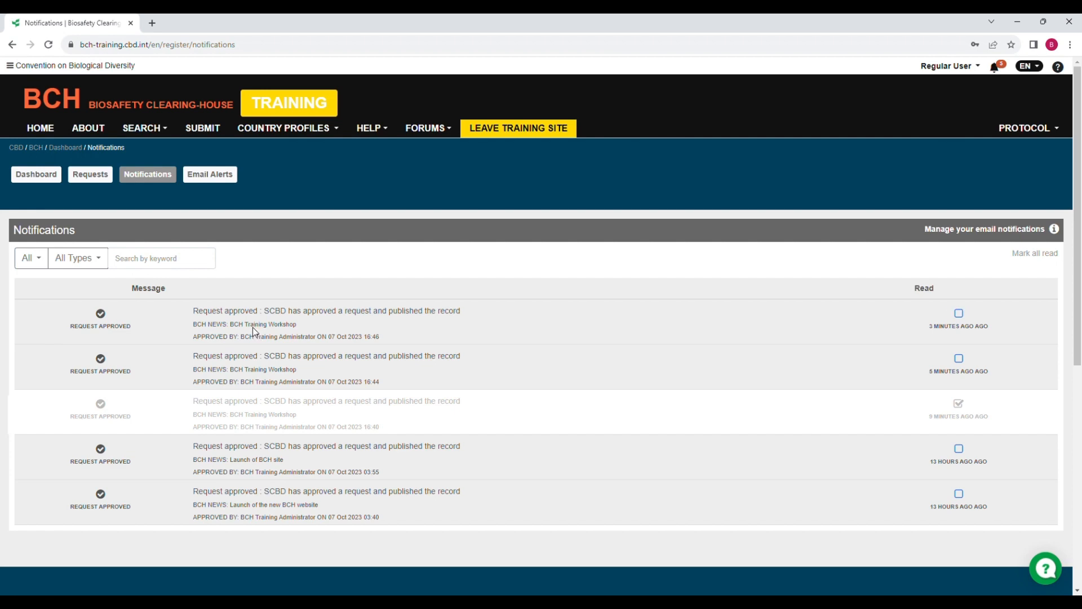
Open the most recent approval notification for "BCH Training Workshop" and review the linked record.
left_click(253, 328)
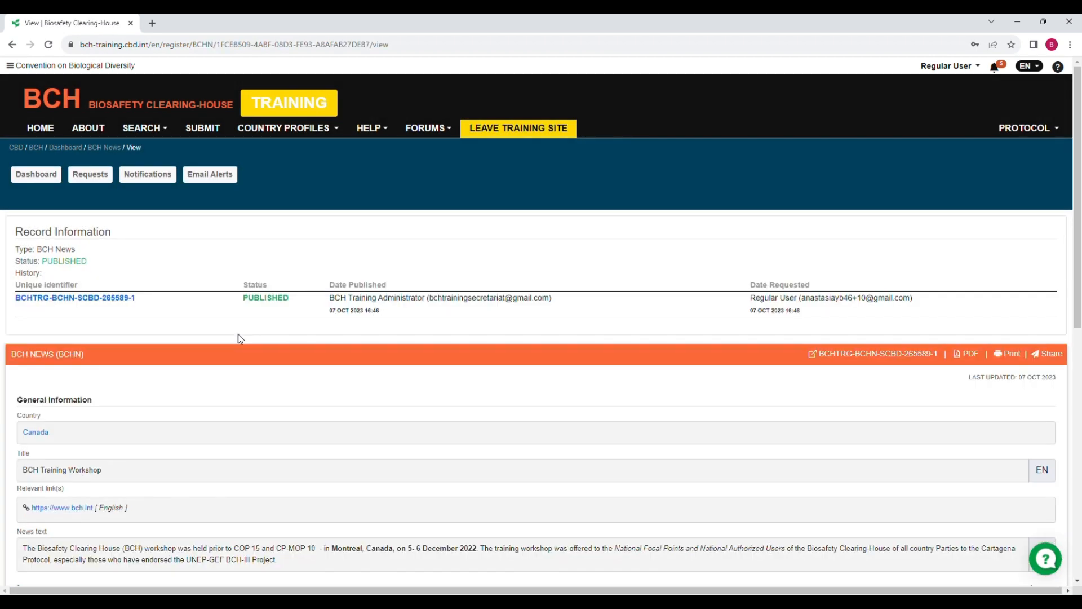
scroll(259, 339, "down", 4)
scroll(277, 340, "up", 4)
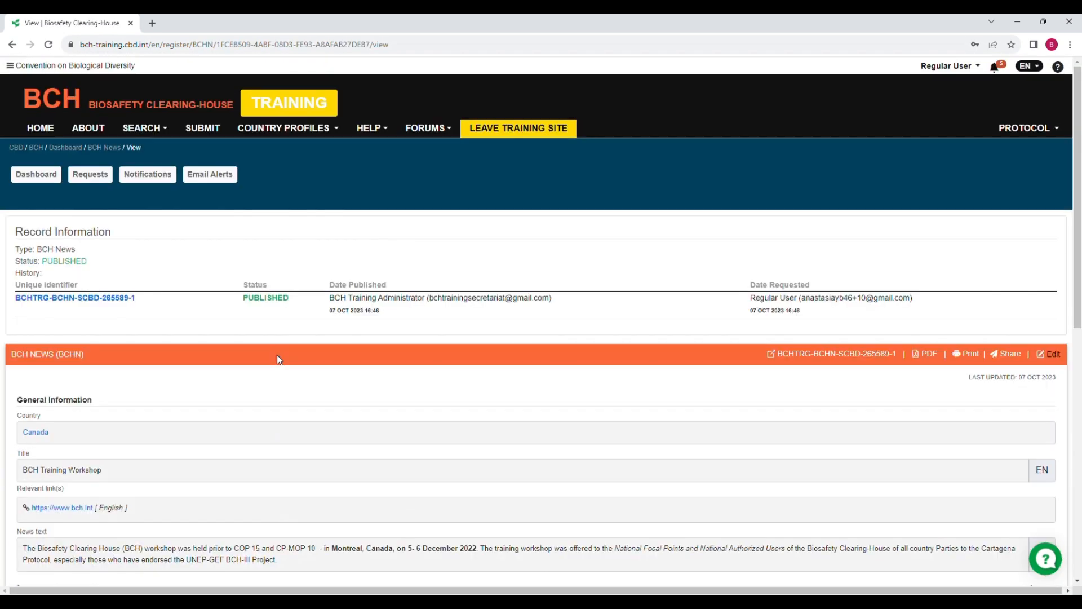
Filter the publishing requests to show only Approved ones, and view the record types available for filtering.
left_click(101, 185)
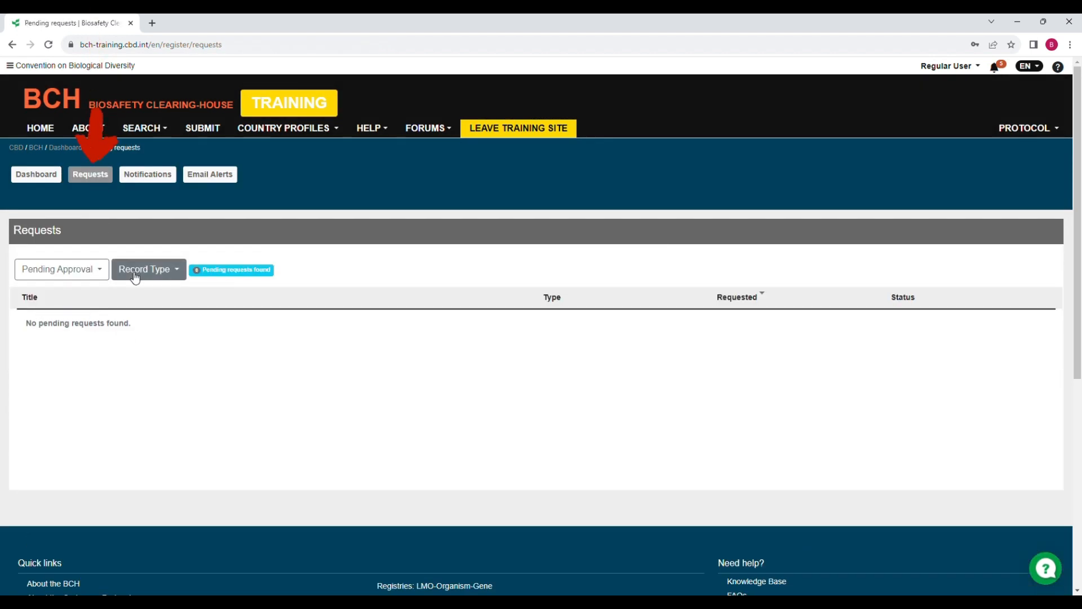
left_click(61, 270)
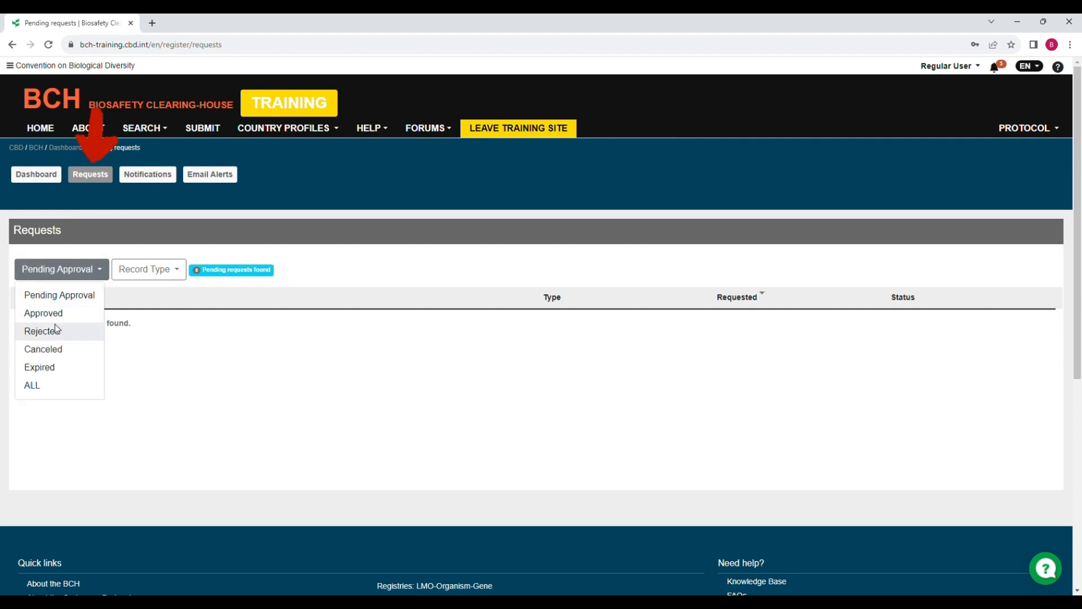
left_click(51, 313)
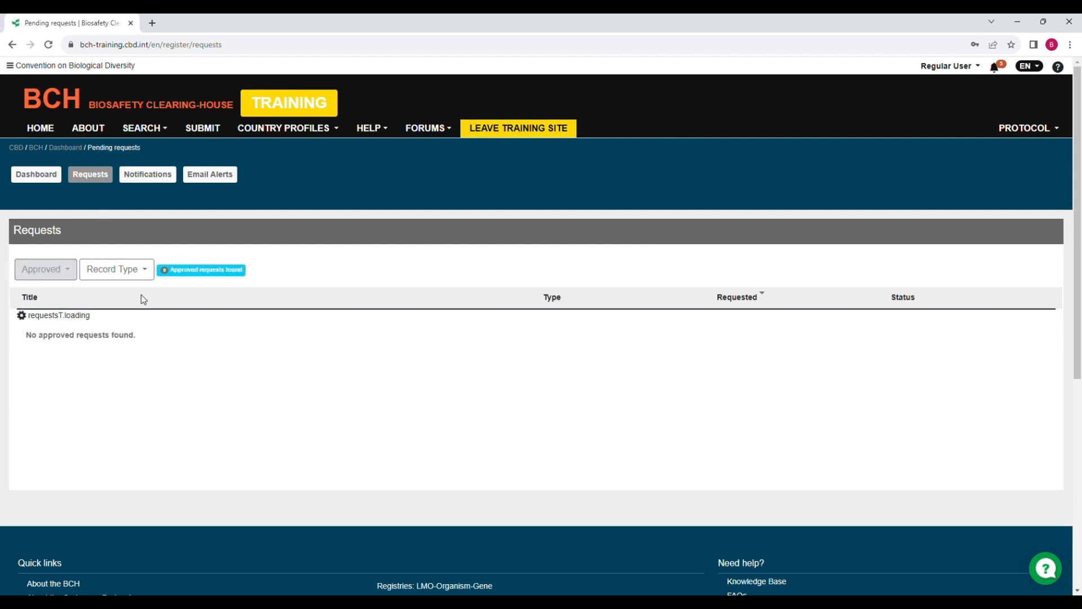
left_click(149, 274)
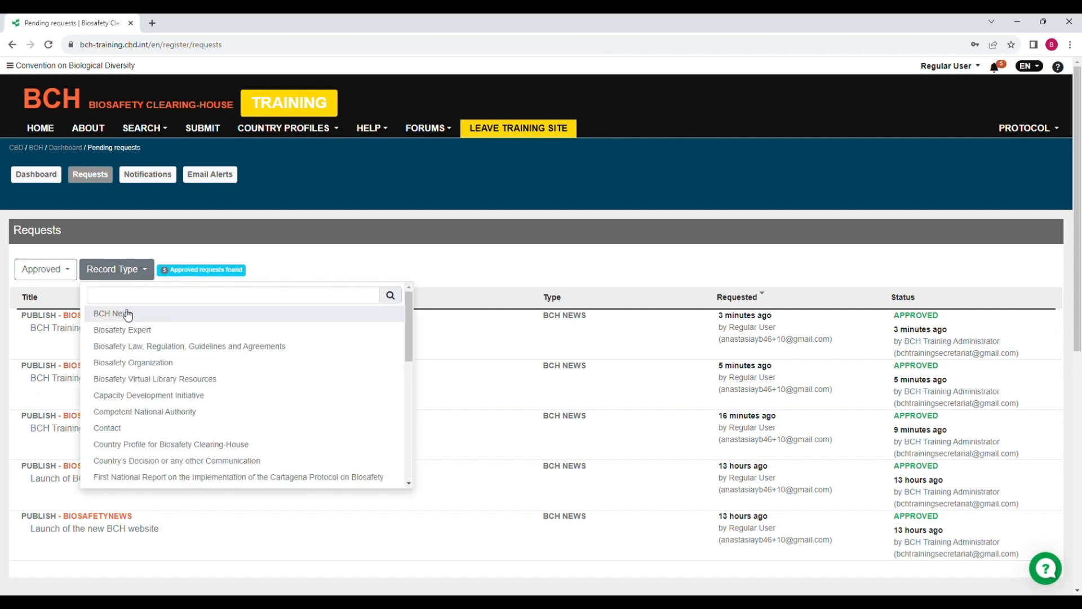
left_click(445, 263)
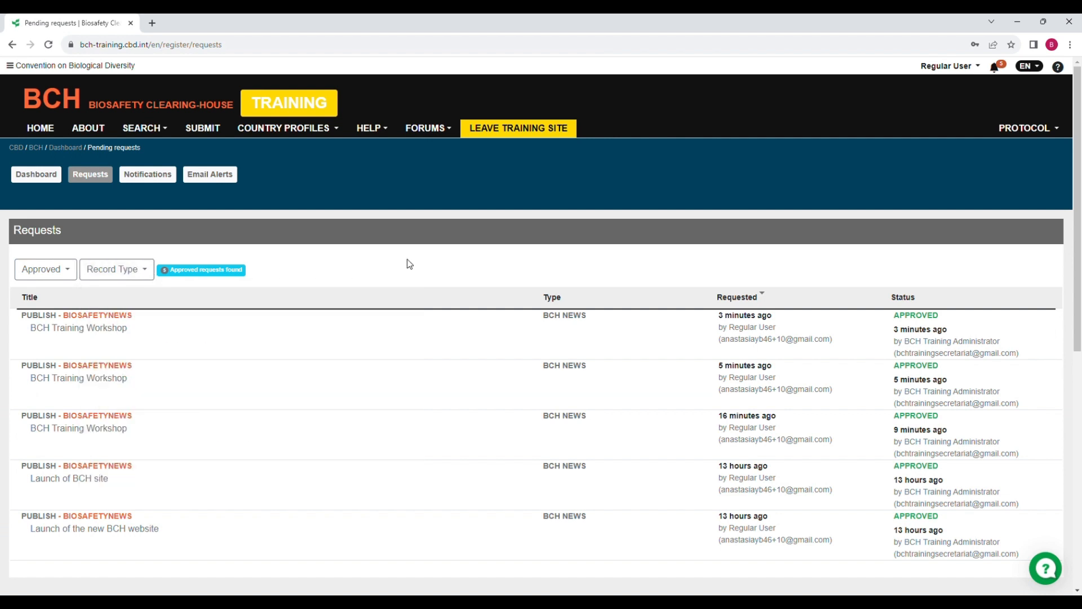